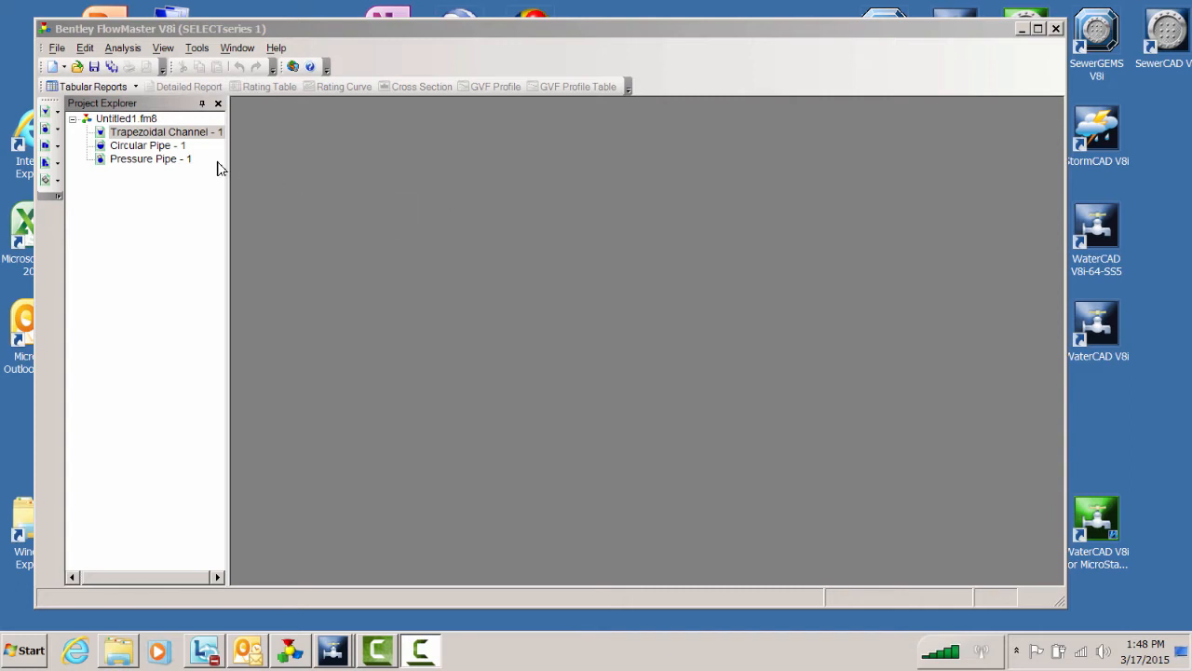
Create a new Irregular Section worksheet from the Pipes category and move its window fully into view.
{"action": "left_click", "coordinate": [65, 67]}
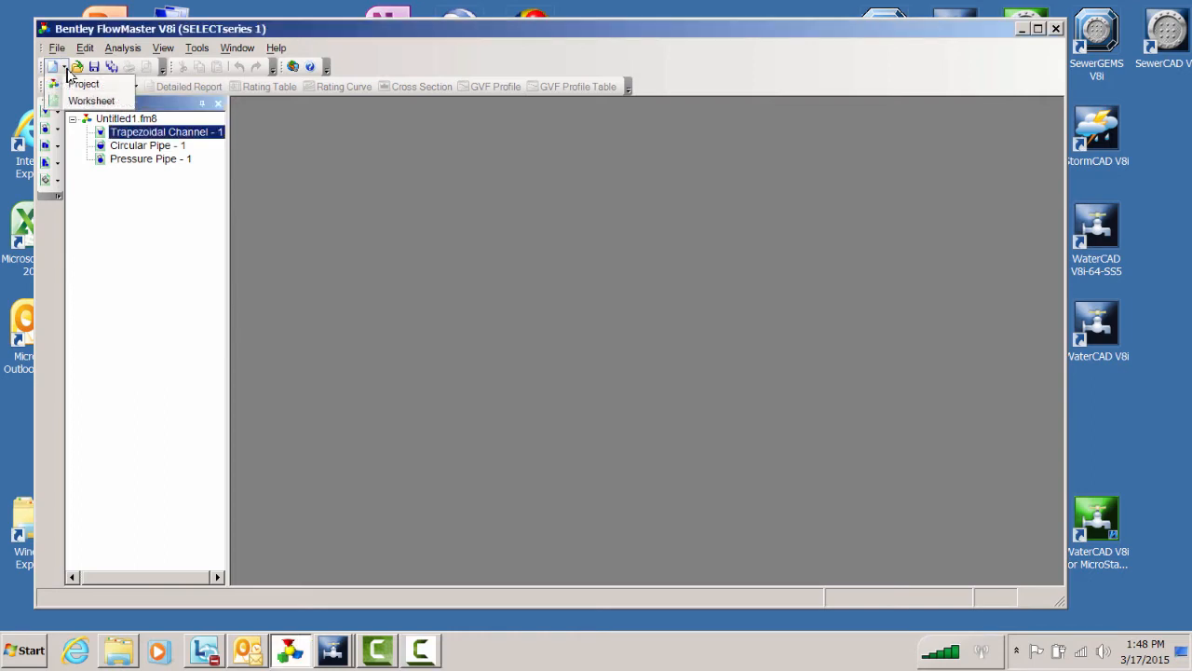
{"action": "left_click", "coordinate": [84, 102]}
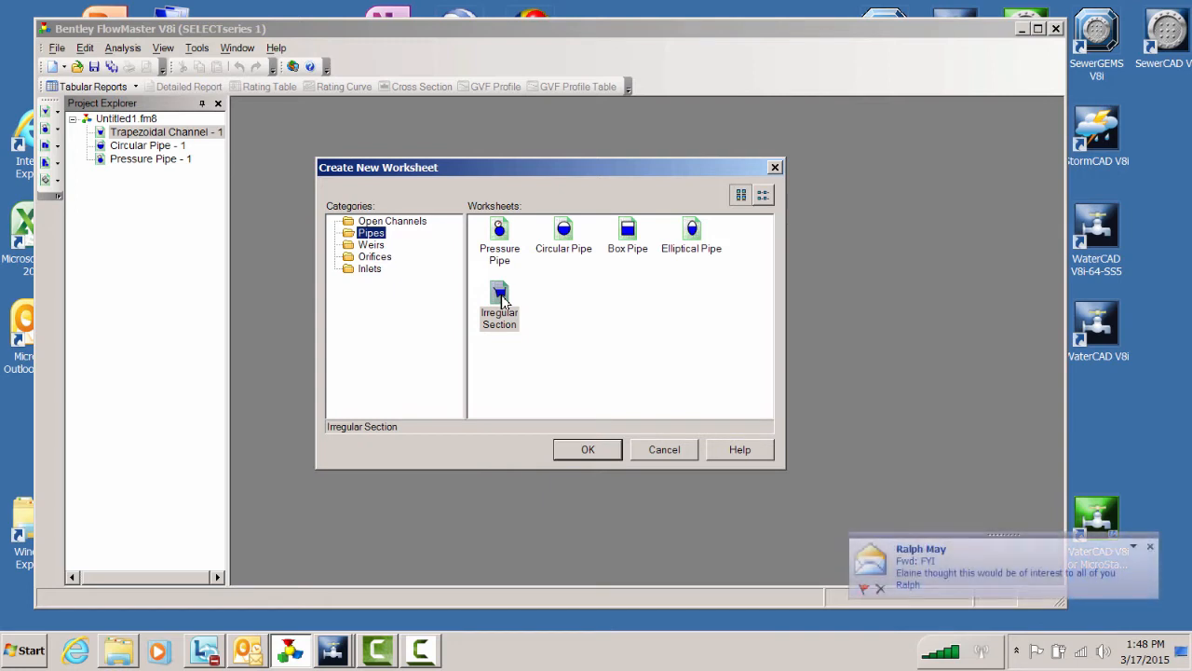
{"action": "left_click", "coordinate": [881, 589]}
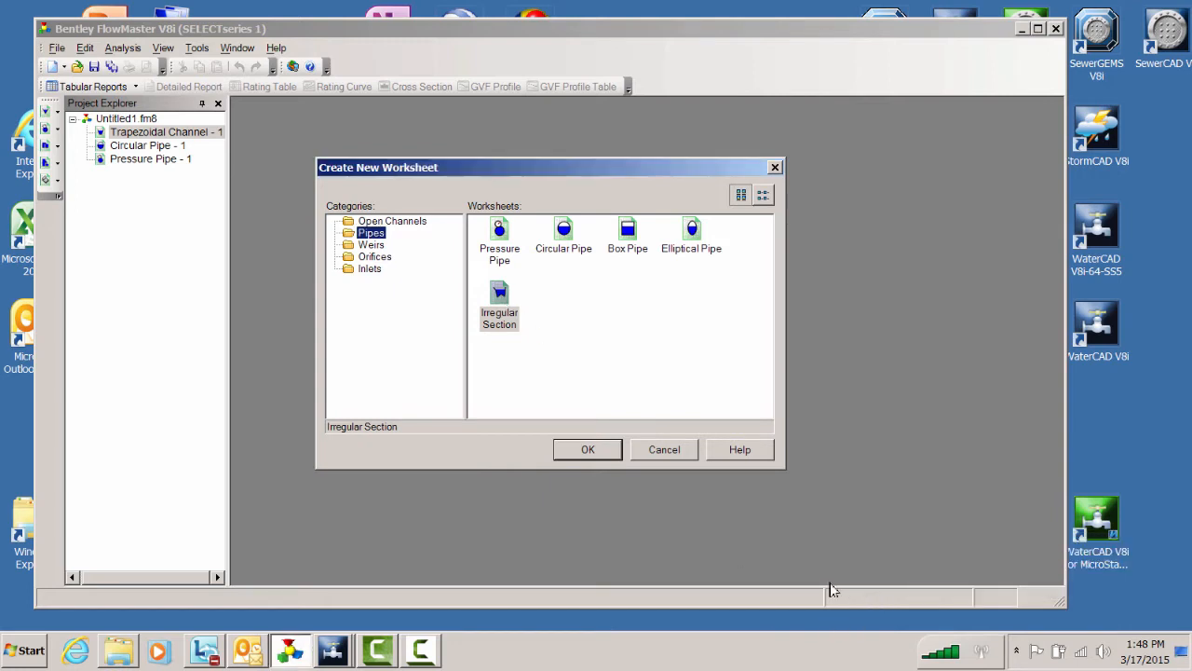
{"action": "left_click", "coordinate": [509, 300]}
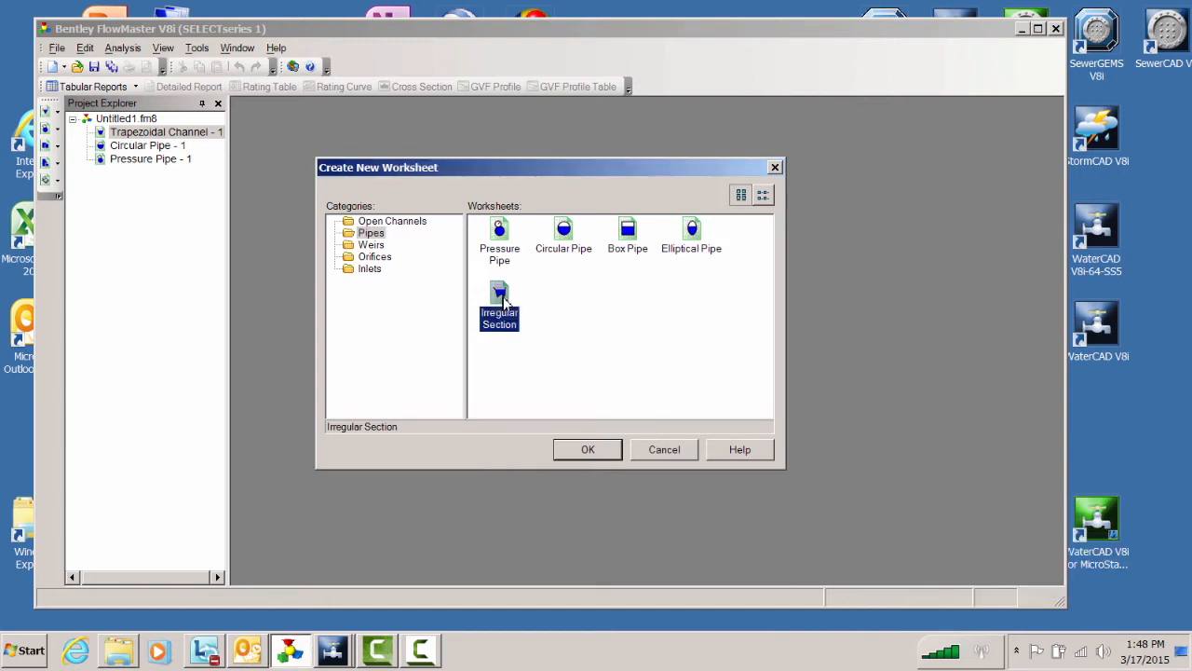
{"action": "left_click", "coordinate": [588, 449]}
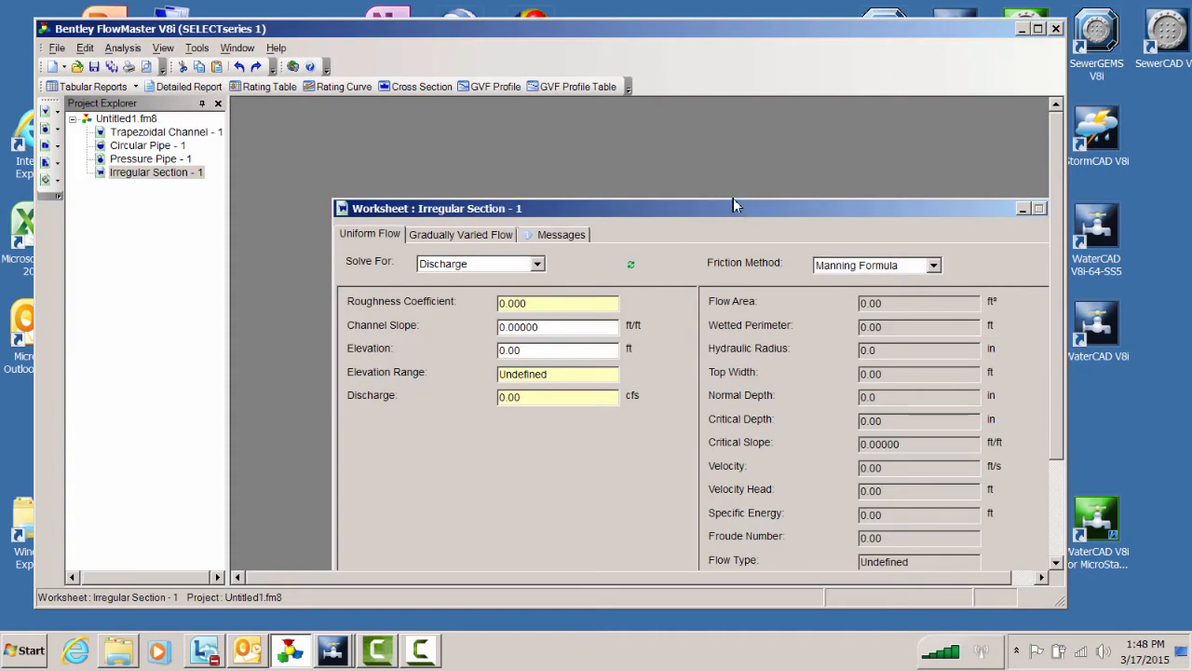
{"action": "left_click_drag", "start_coordinate": [724, 208], "coordinate": [705, 119]}
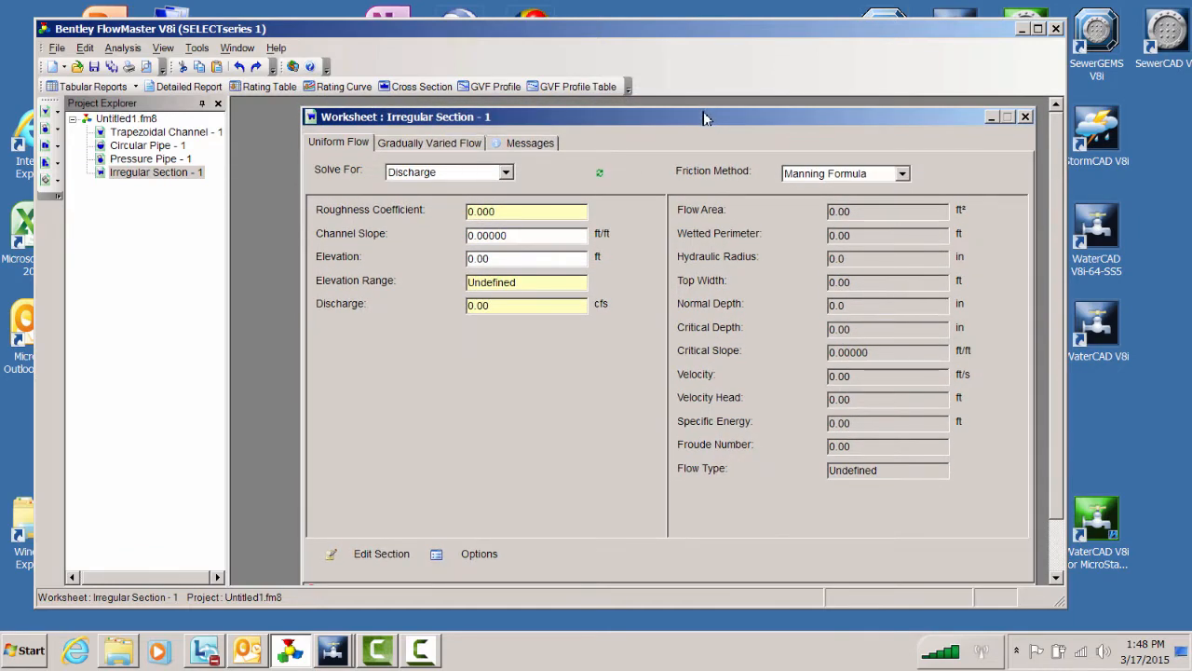
{"action": "left_click_drag", "start_coordinate": [704, 107], "coordinate": [701, 107]}
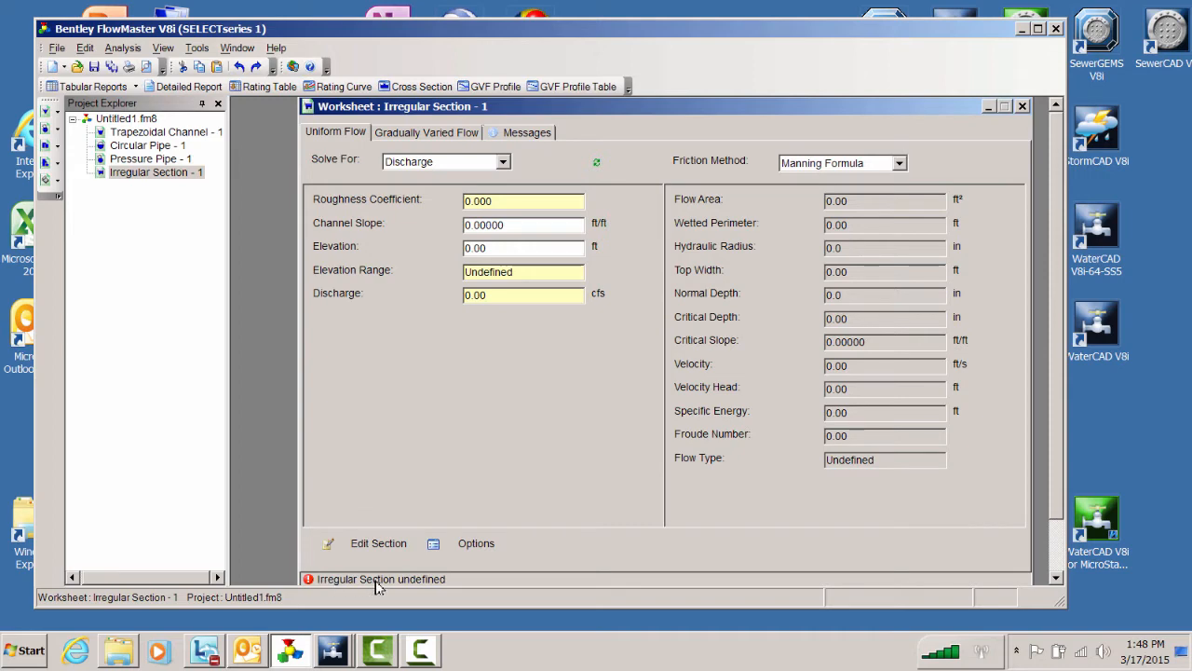
Set the worksheet's channel slope to .01 ft/ft.
{"action": "left_click_drag", "start_coordinate": [519, 225], "coordinate": [457, 225]}
{"action": "key", "text": "BackSpace"}
{"action": "type", "text": "01"}
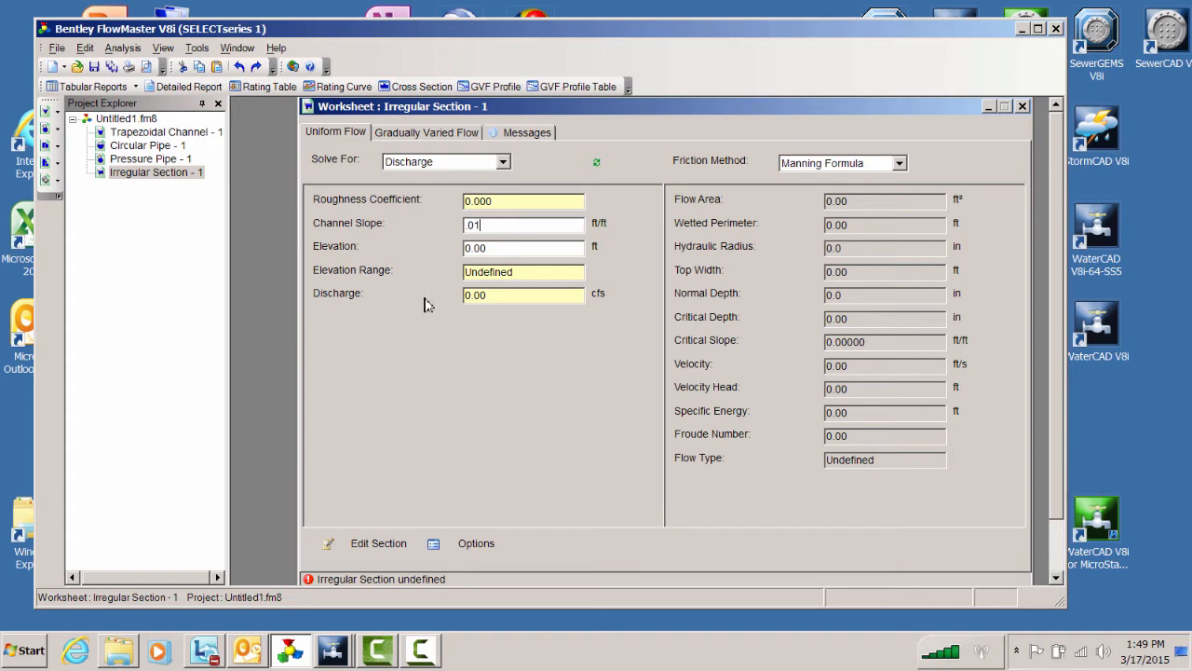
Open the section for editing and enter its first two geometry points at station 0, with elevations 6 and 2 ft.
{"action": "left_click", "coordinate": [375, 543]}
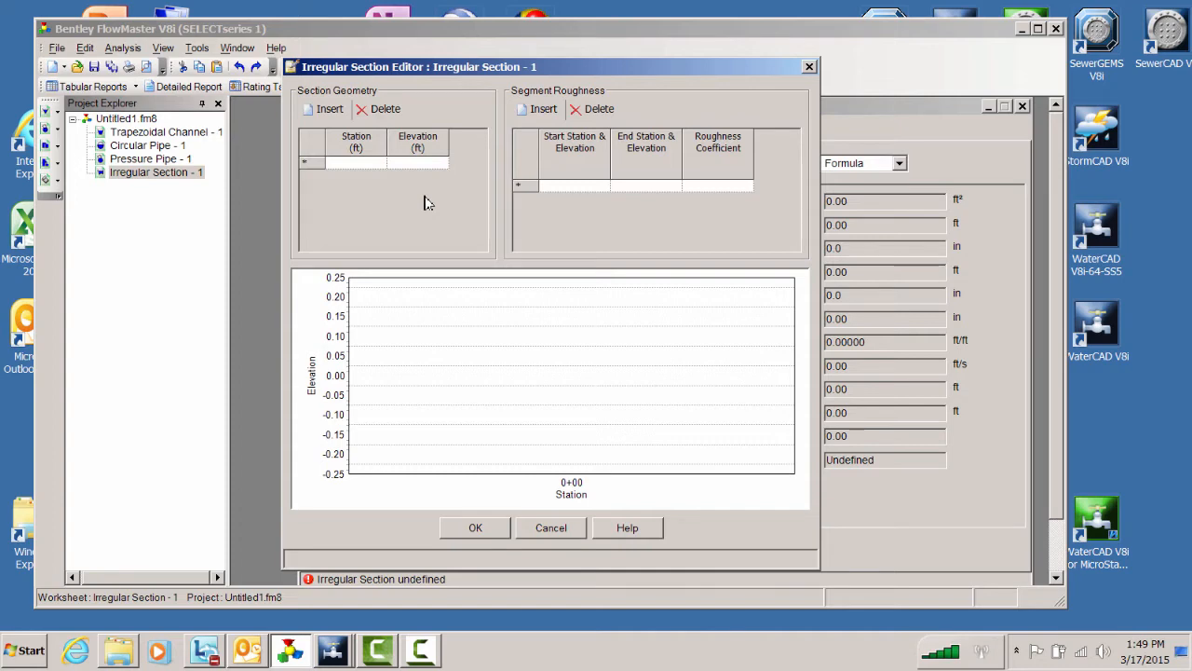
{"action": "left_click", "coordinate": [375, 167]}
{"action": "left_click", "coordinate": [421, 171]}
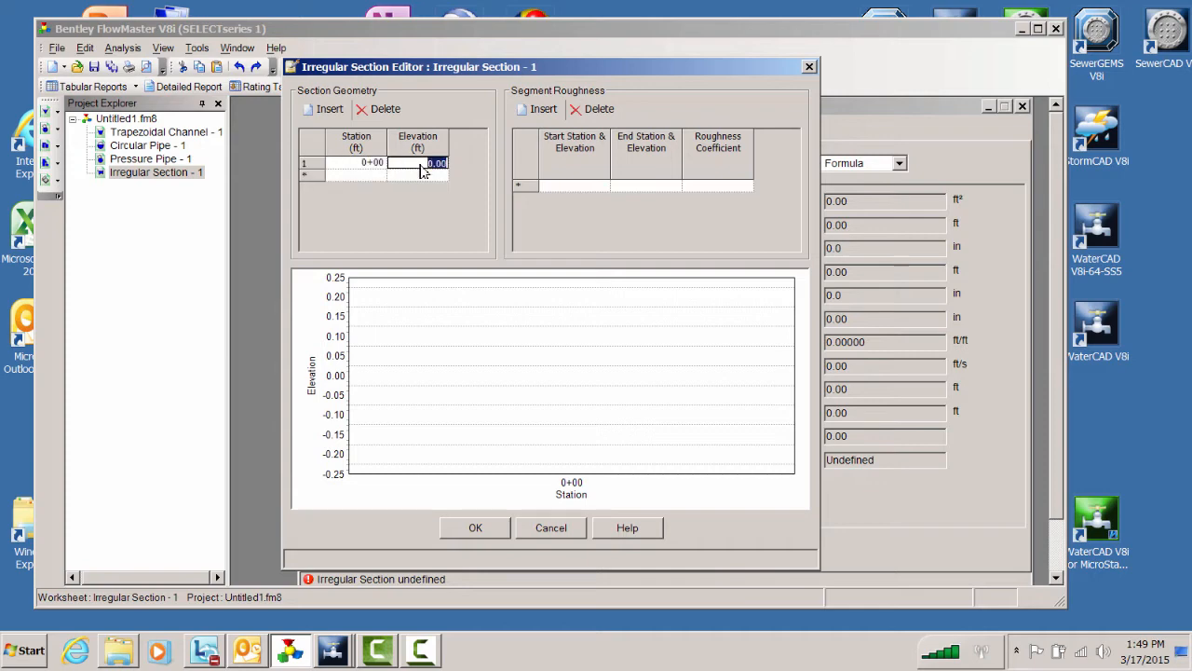
{"action": "type", "text": "6"}
{"action": "left_click", "coordinate": [366, 176]}
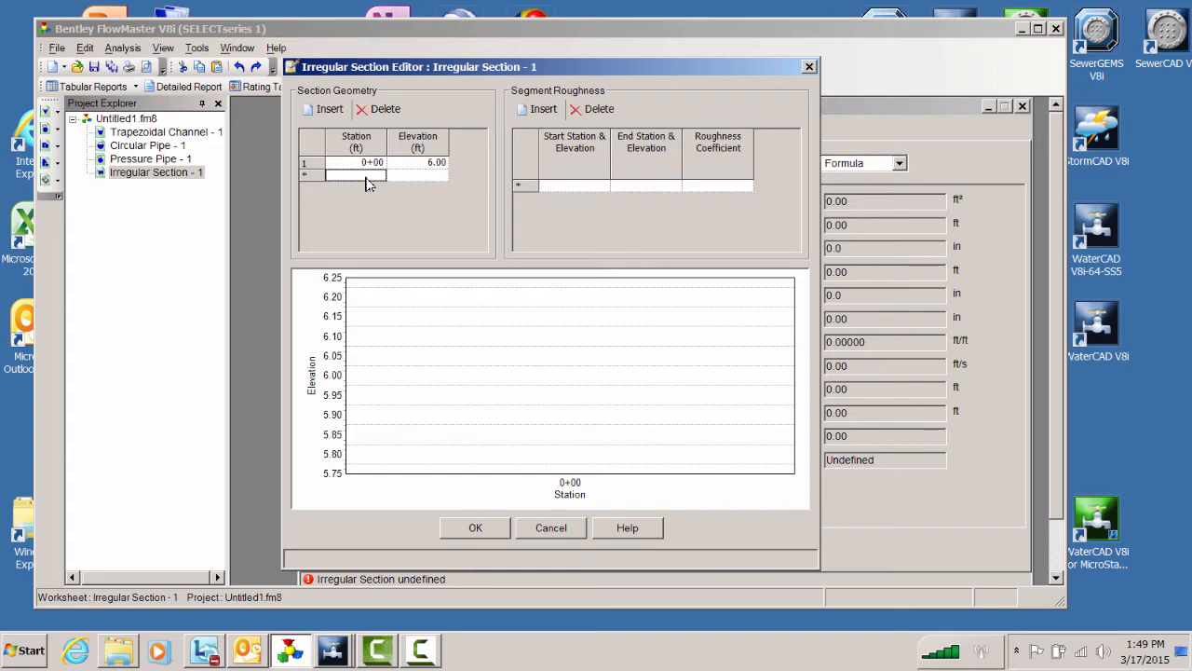
{"action": "type", "text": "0"}
{"action": "left_click", "coordinate": [444, 177]}
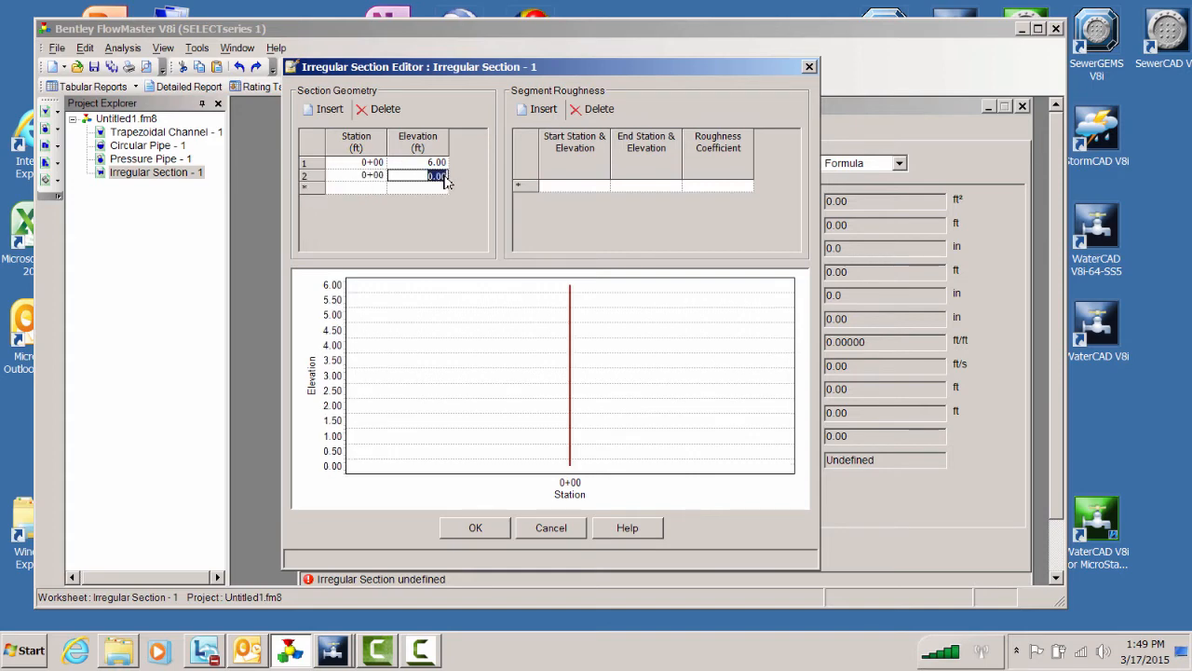
{"action": "key", "text": "BackSpace"}
Add two section geometry points at station 4, with elevations 1 and 0 ft.
{"action": "left_click", "coordinate": [379, 189]}
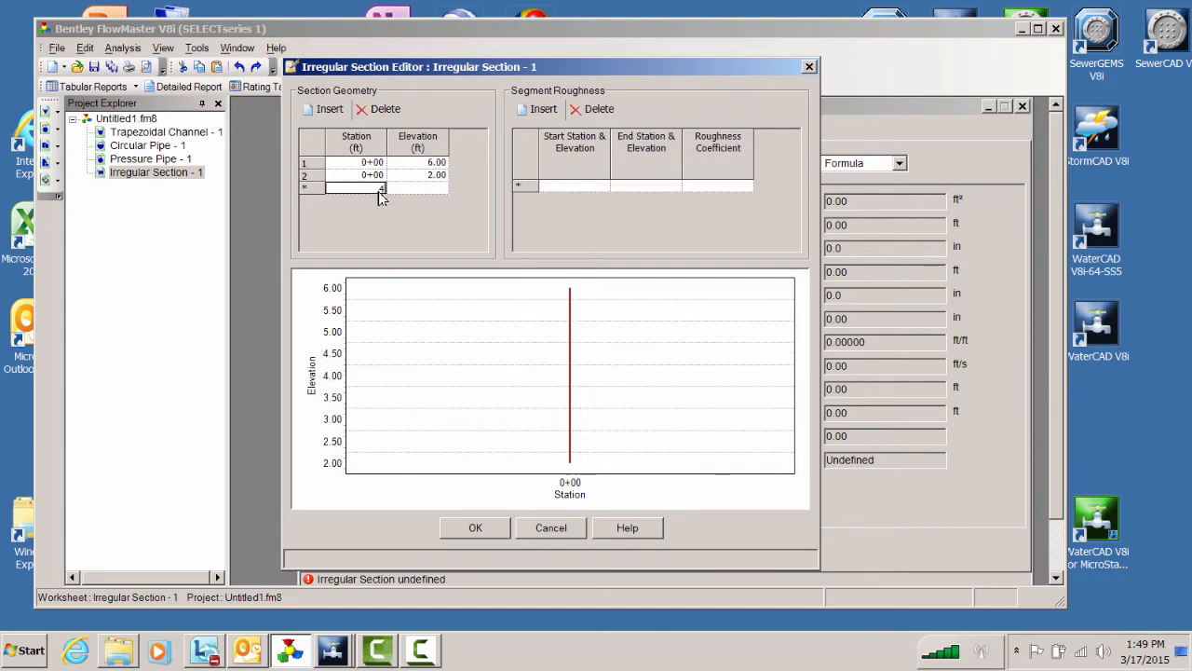
{"action": "left_click", "coordinate": [437, 190]}
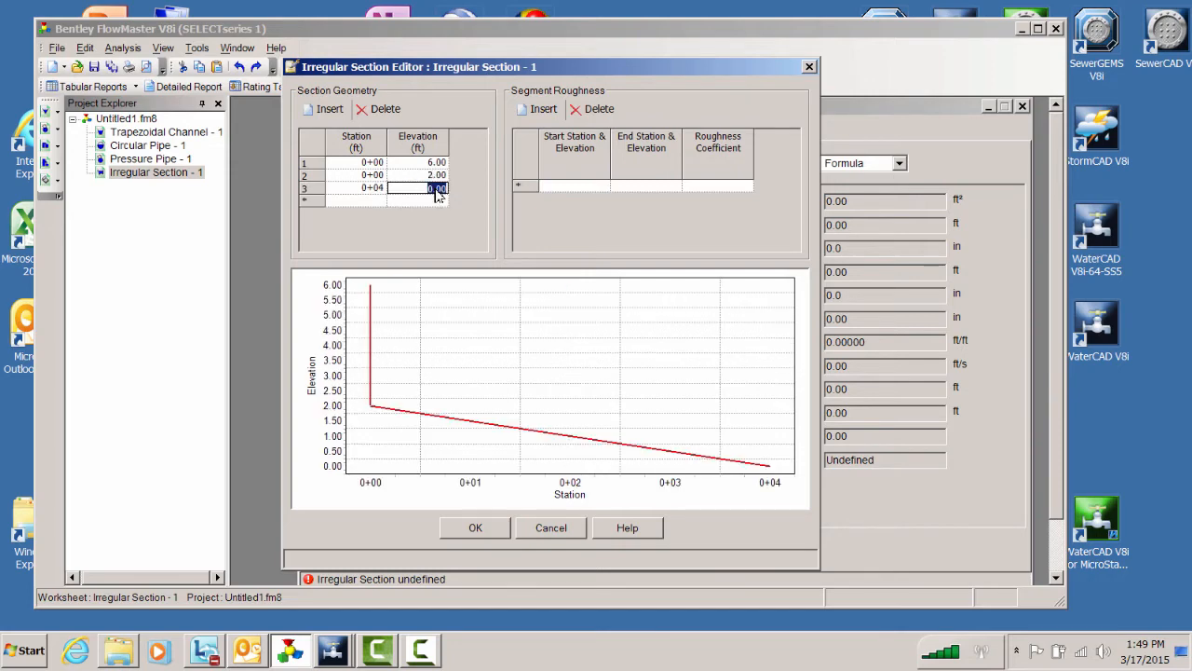
{"action": "key", "text": "BackSpace"}
{"action": "left_click", "coordinate": [373, 202]}
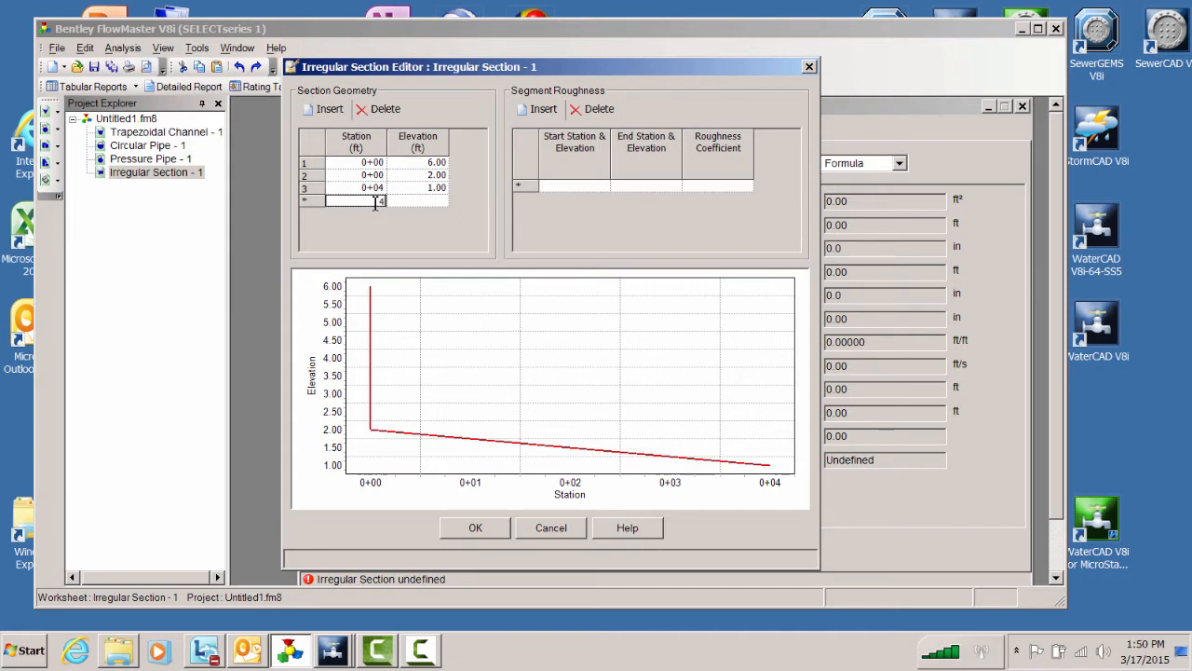
{"action": "left_click", "coordinate": [438, 201]}
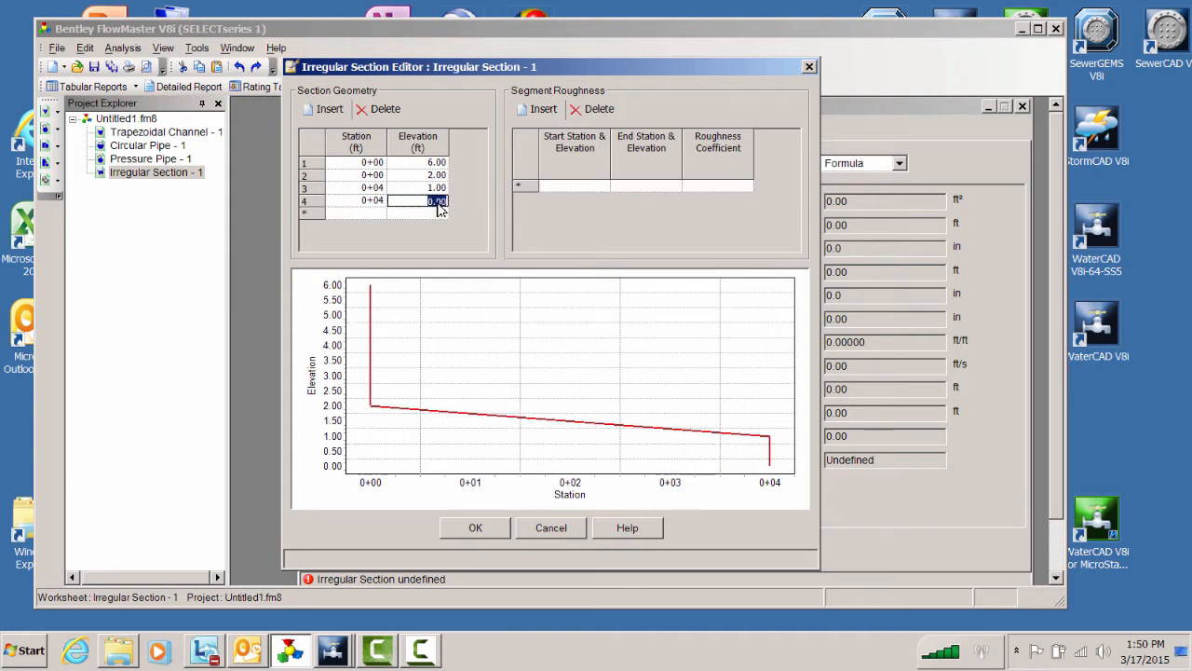
Add two section geometry points at station 5, with elevations 0 and 1 ft.
{"action": "left_click", "coordinate": [381, 214]}
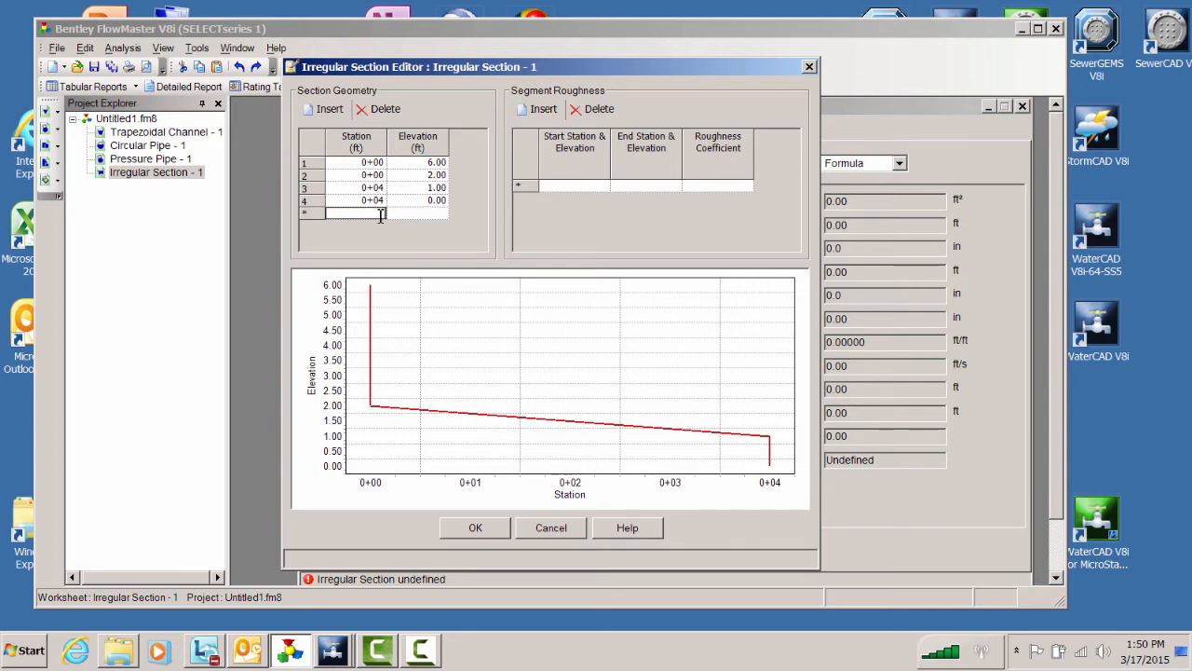
{"action": "type", "text": "5"}
{"action": "left_click", "coordinate": [443, 215]}
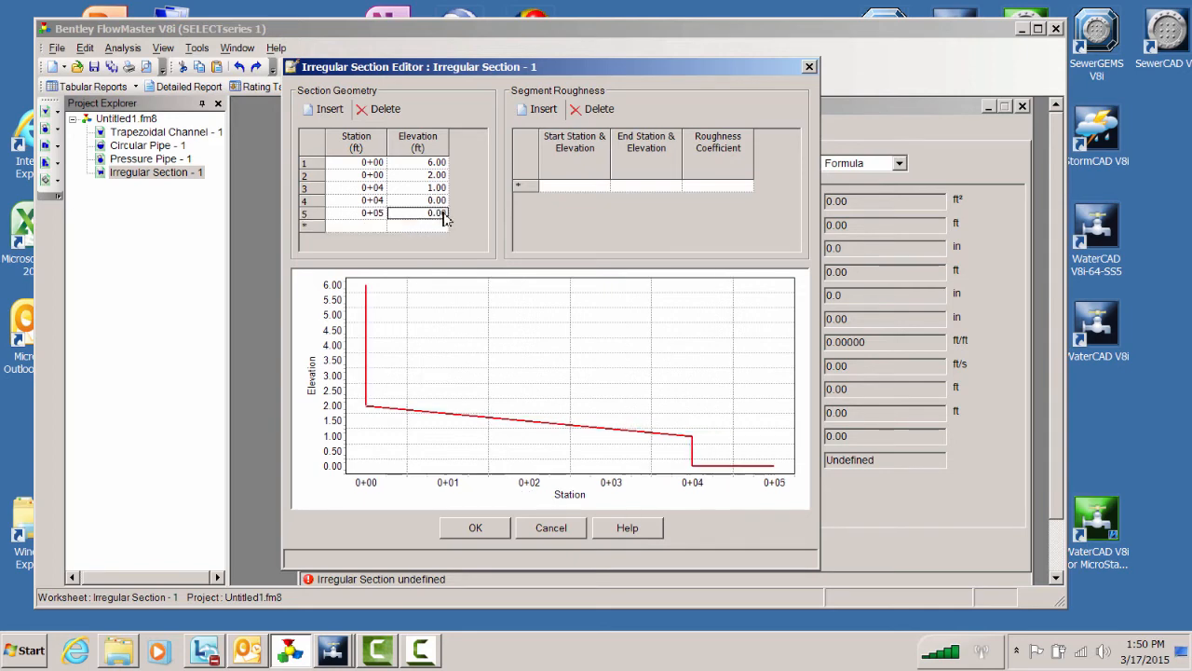
{"action": "left_click", "coordinate": [374, 227]}
{"action": "left_click", "coordinate": [430, 226]}
{"action": "type", "text": "1"}
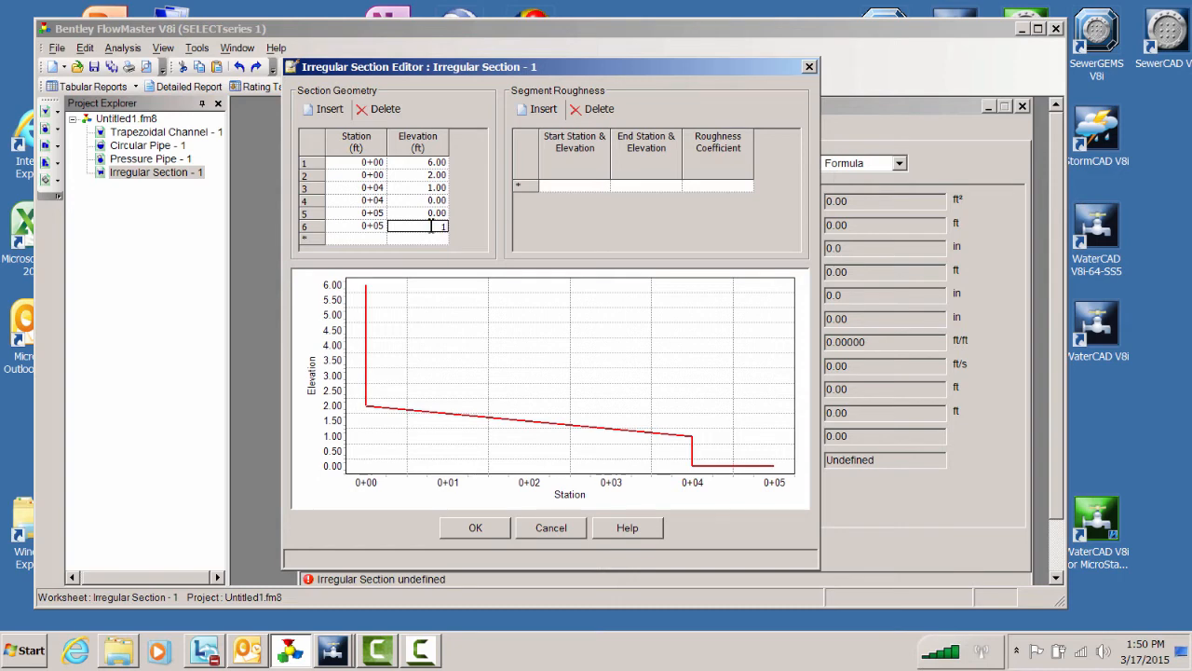
Complete the section geometry with two points at station 9, with elevations 2 and 6 ft.
{"action": "left_click", "coordinate": [382, 241]}
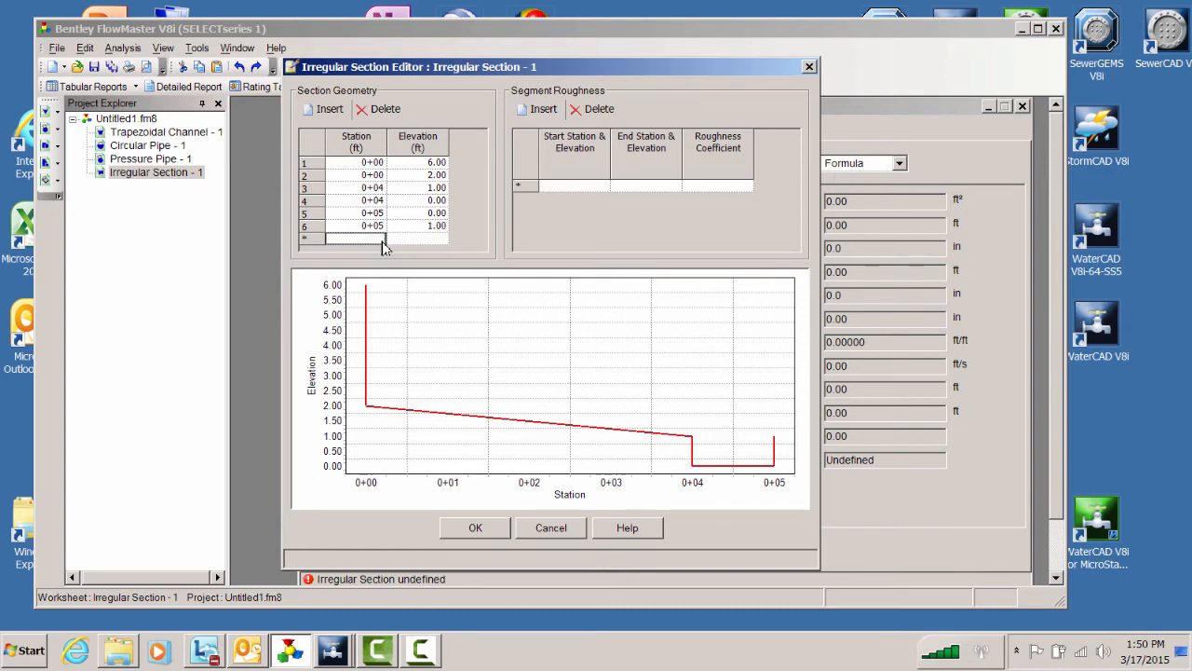
{"action": "type", "text": "5"}
{"action": "left_click", "coordinate": [438, 240]}
{"action": "type", "text": "2"}
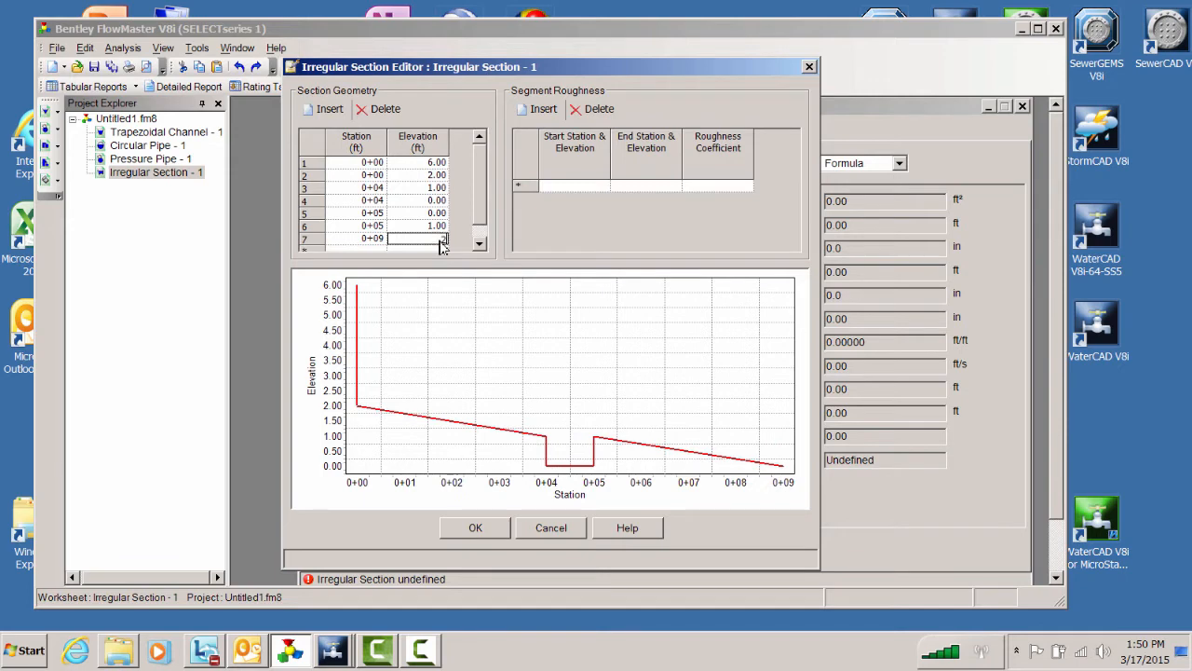
{"action": "left_click", "coordinate": [382, 250]}
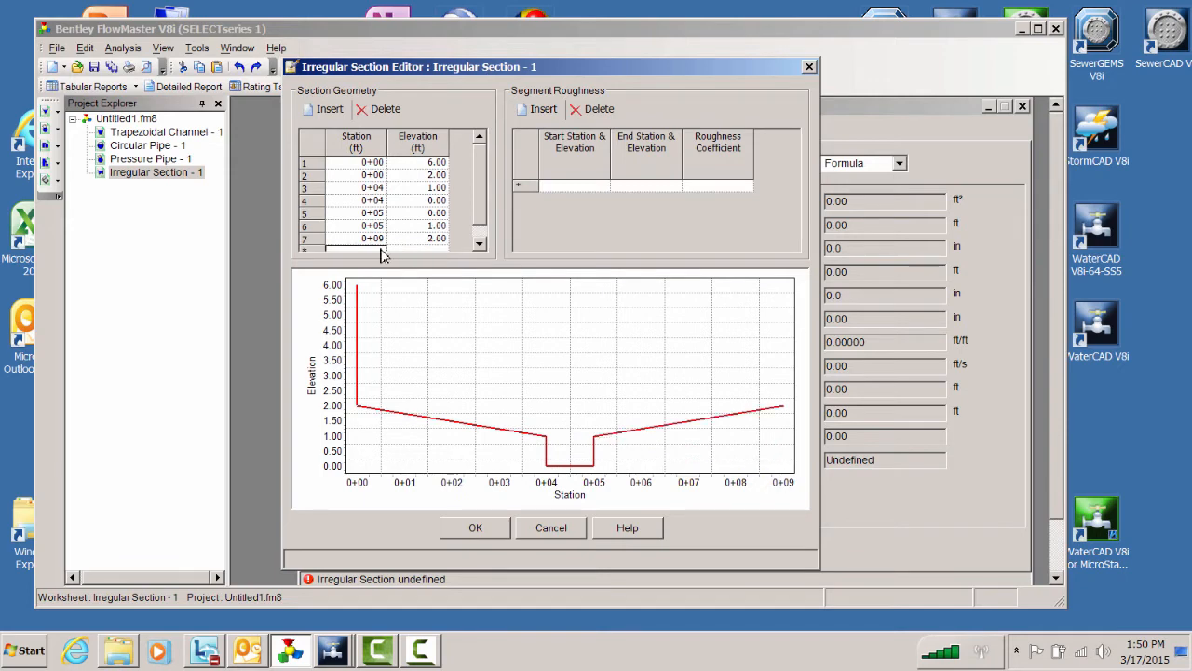
{"action": "type", "text": "9"}
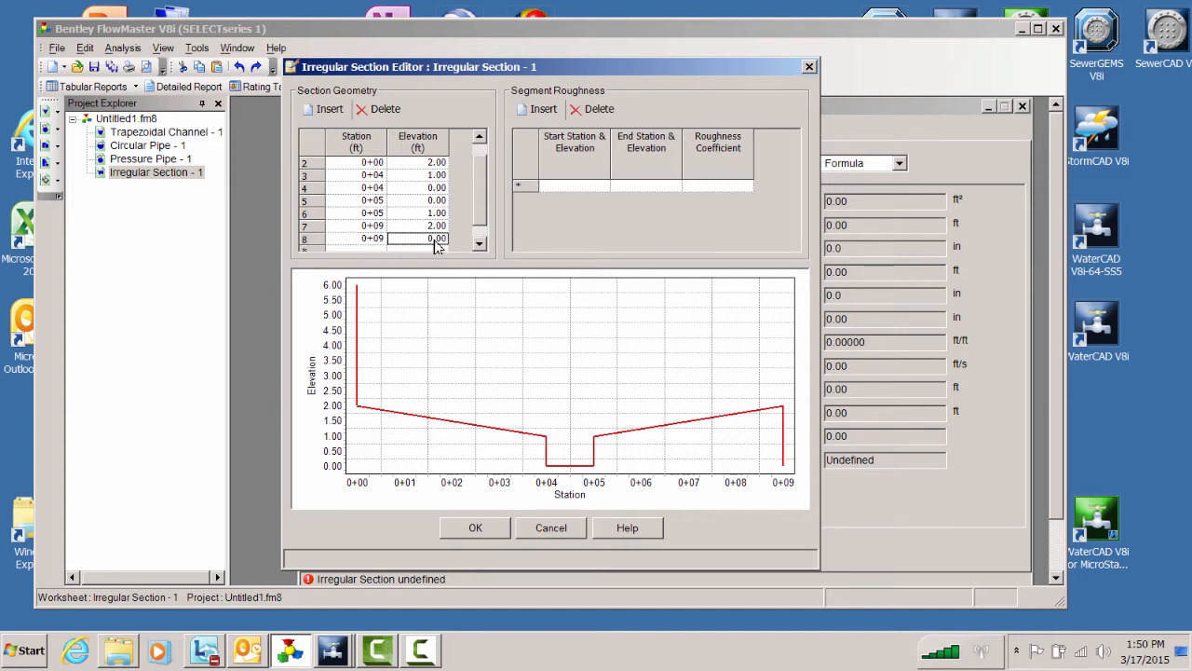
{"action": "left_click", "coordinate": [435, 240]}
{"action": "type", "text": "6"}
{"action": "left_click", "coordinate": [408, 206]}
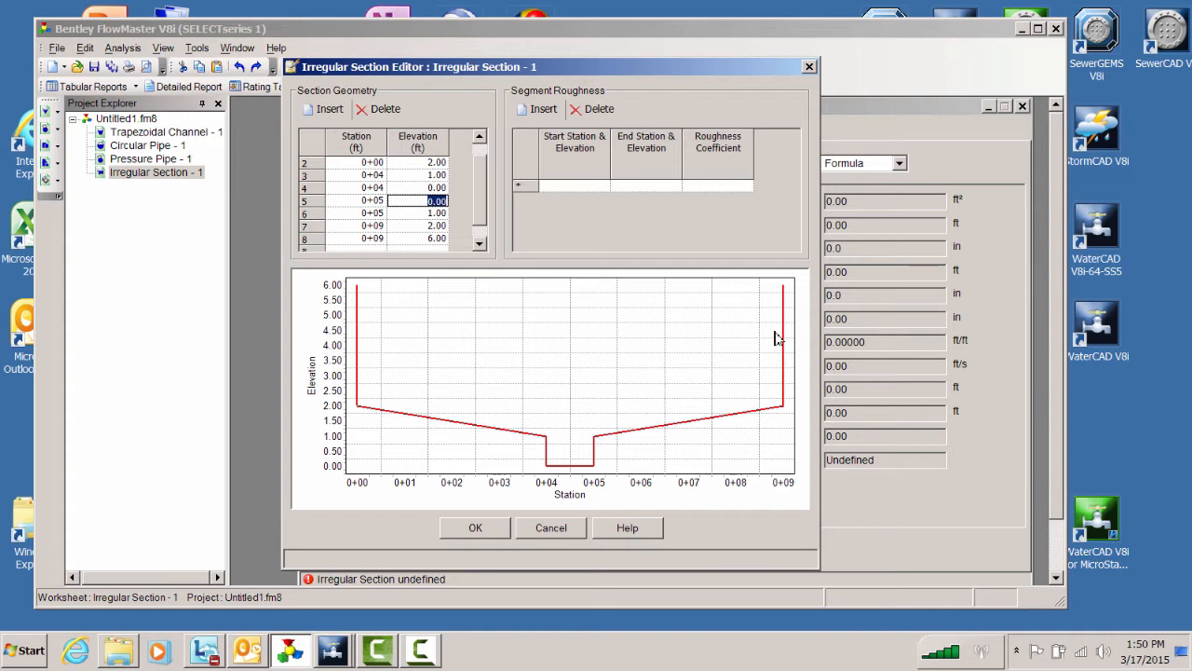
Add a roughness segment starting at point (0+00, 6.00) with a roughness coefficient of 0.020.
{"action": "left_click", "coordinate": [596, 186]}
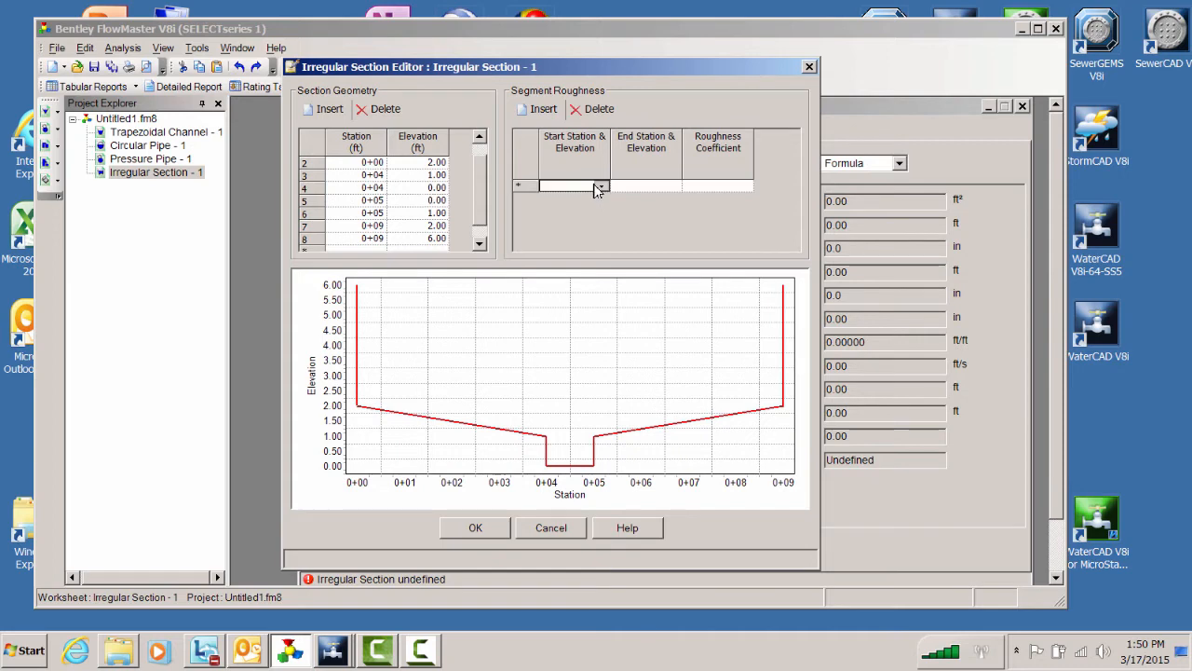
{"action": "left_click", "coordinate": [601, 186]}
{"action": "left_click", "coordinate": [559, 199]}
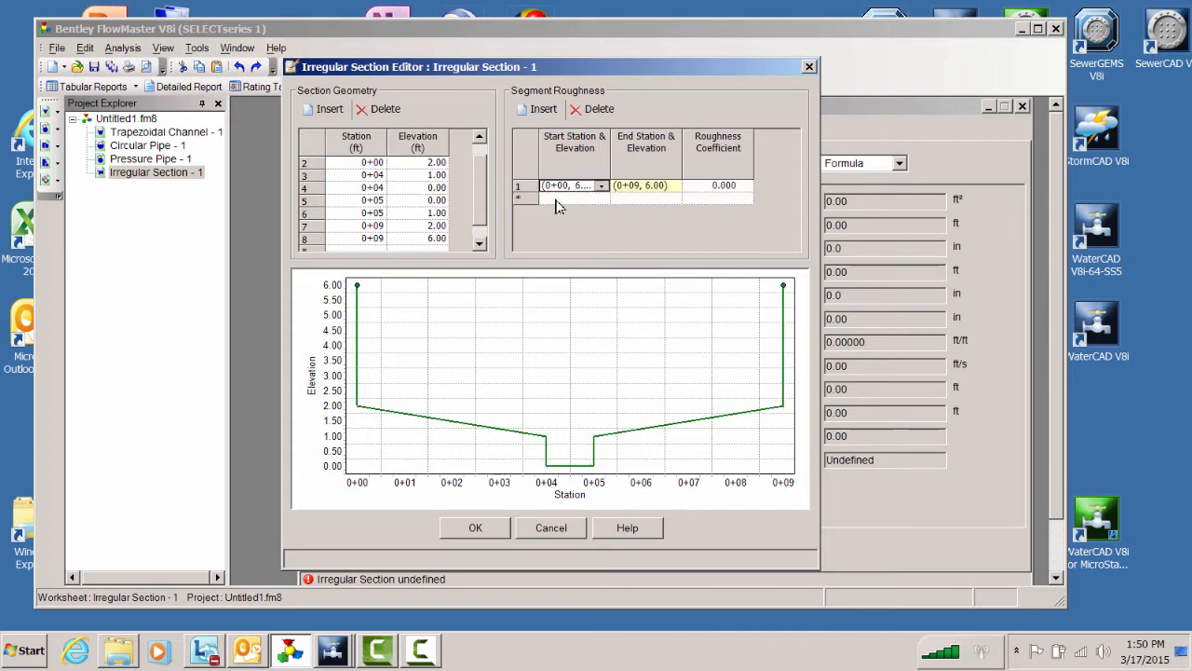
{"action": "left_click", "coordinate": [731, 187]}
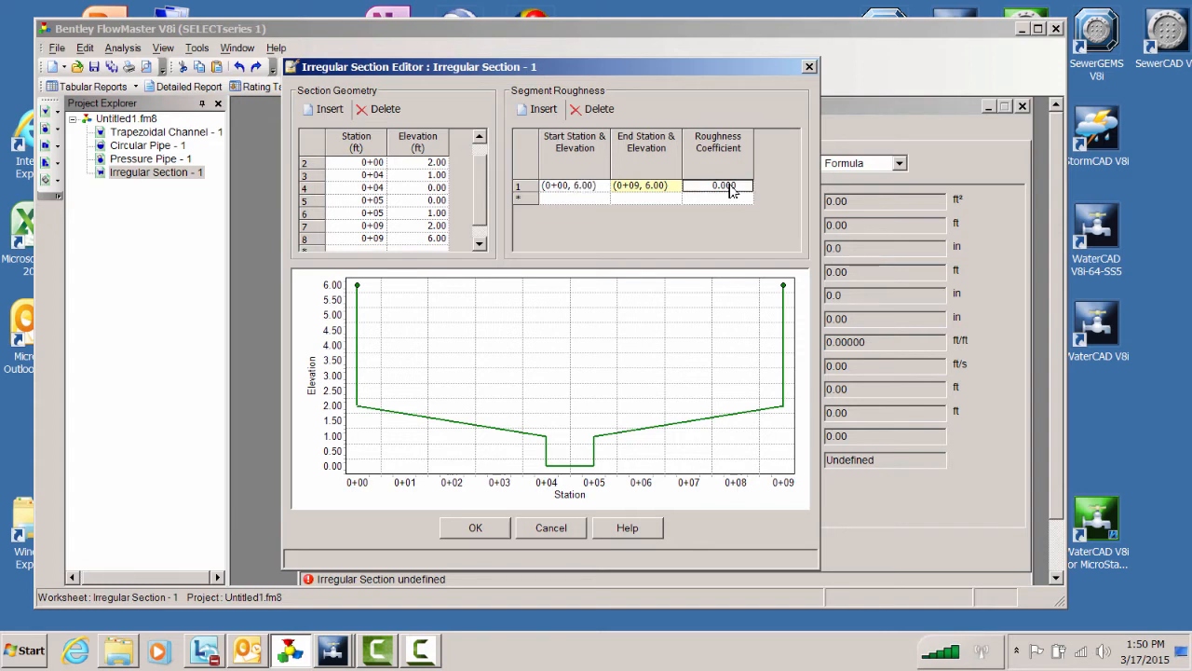
{"action": "type", "text": ".03"}
Add a second roughness segment starting at point (0+04, 0.00) with a roughness coefficient of 0.015.
{"action": "left_click", "coordinate": [586, 199]}
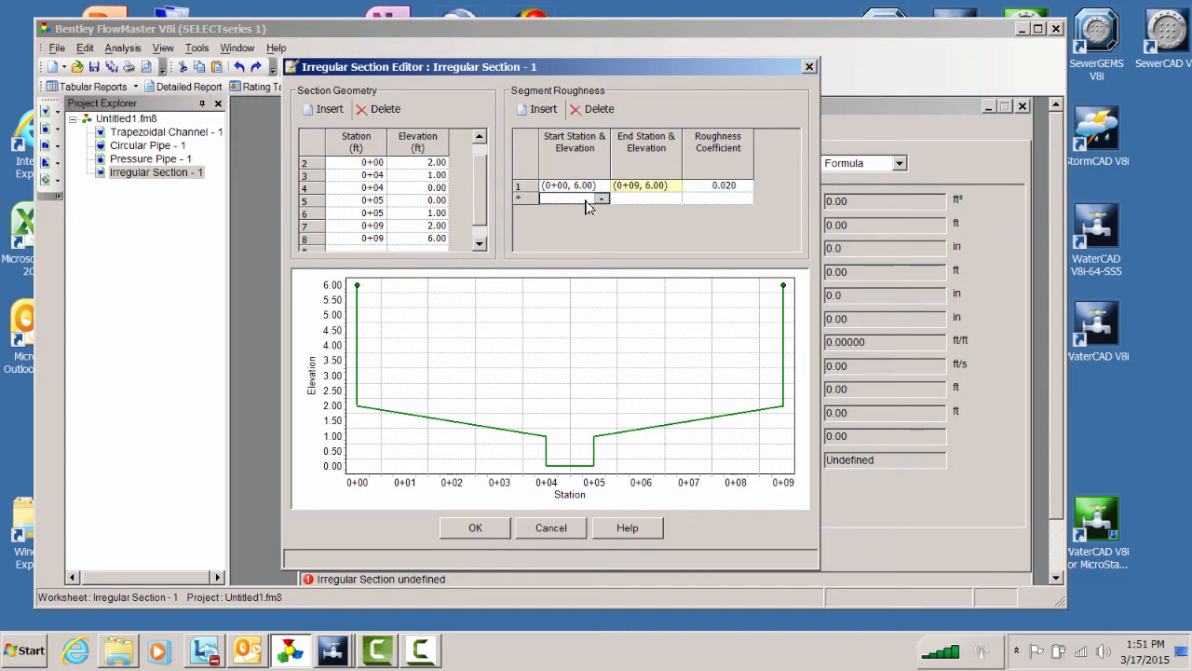
{"action": "left_click", "coordinate": [602, 199]}
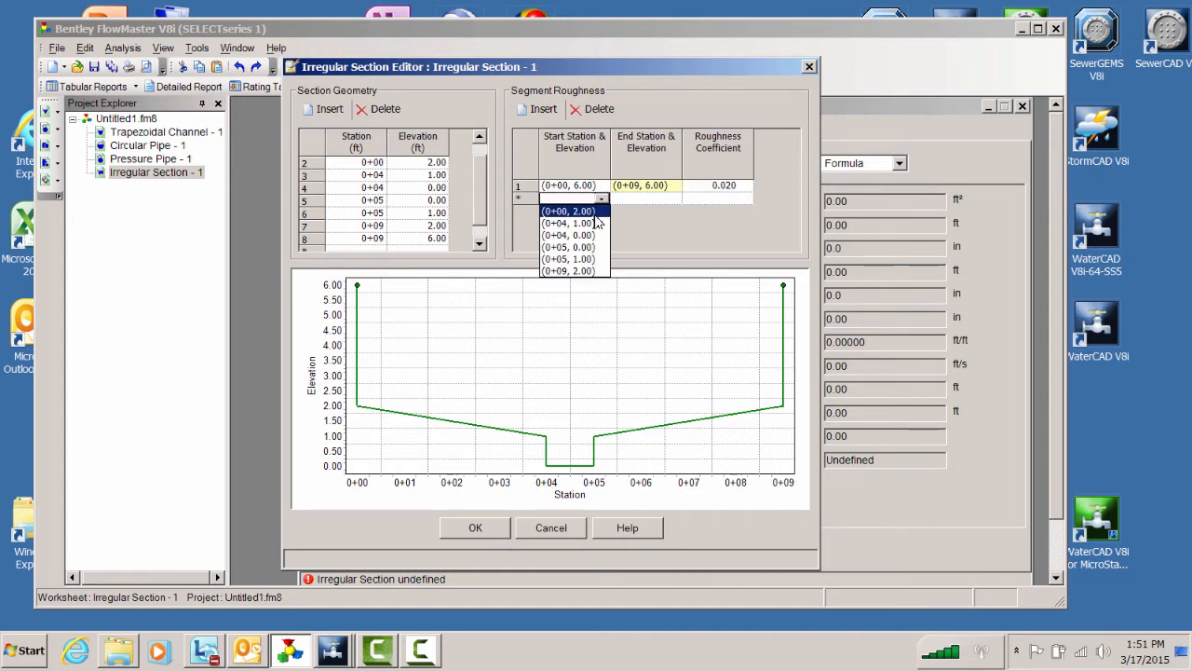
{"action": "left_click", "coordinate": [575, 239]}
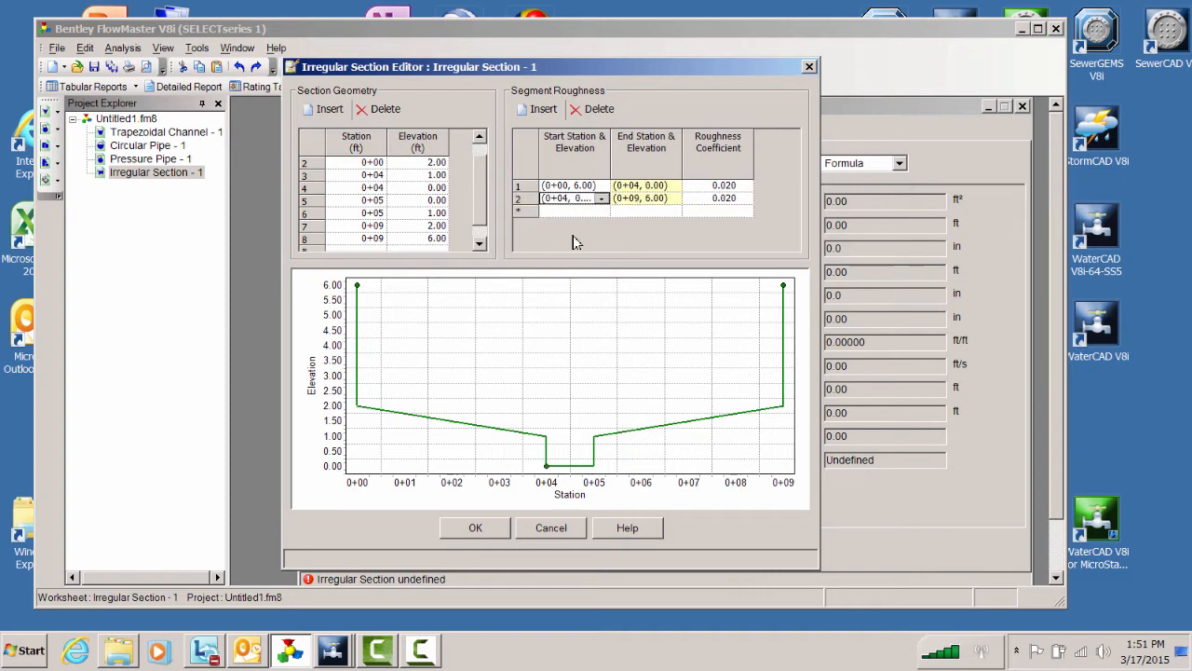
{"action": "left_click", "coordinate": [723, 200]}
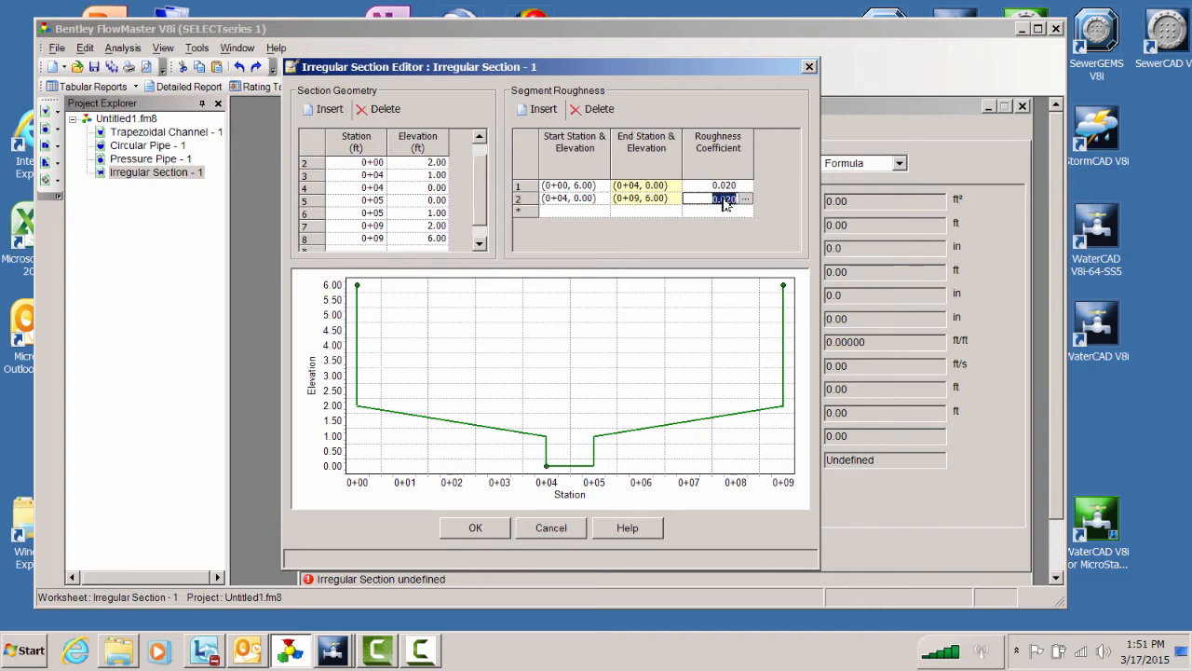
{"action": "key", "text": "BackSpace"}
{"action": "type", "text": "0.015"}
Add a third roughness segment starting at point (0+05, 1.00) with a roughness coefficient of 0.020.
{"action": "left_click", "coordinate": [577, 214]}
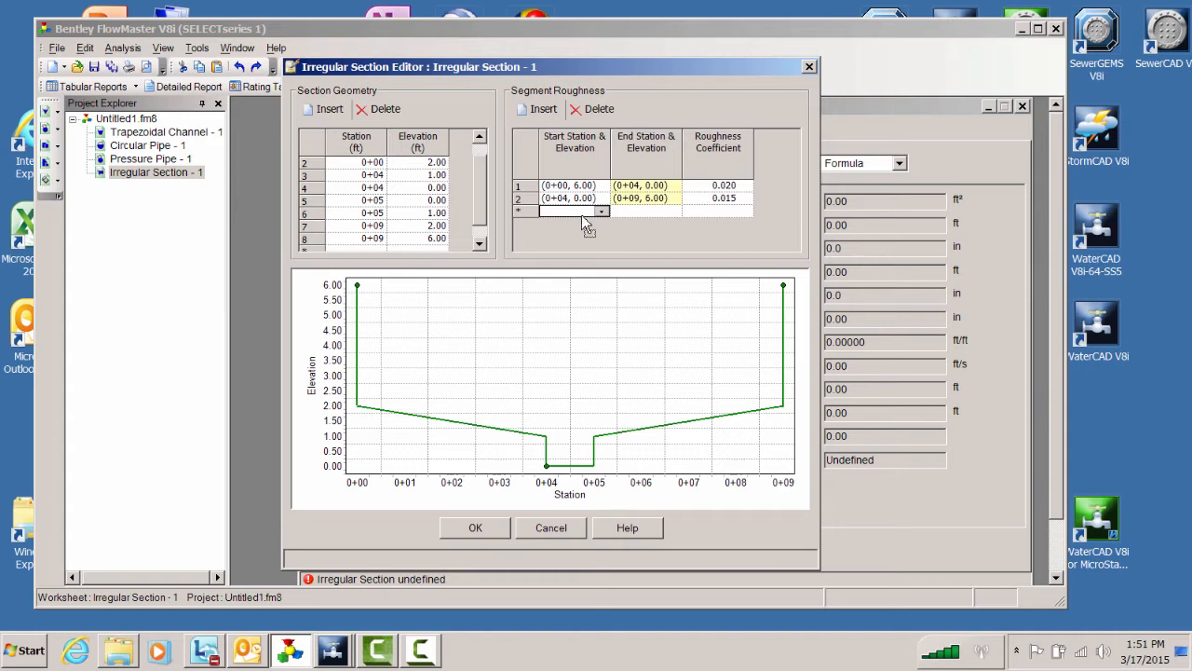
{"action": "left_click", "coordinate": [602, 212]}
{"action": "left_click", "coordinate": [581, 236]}
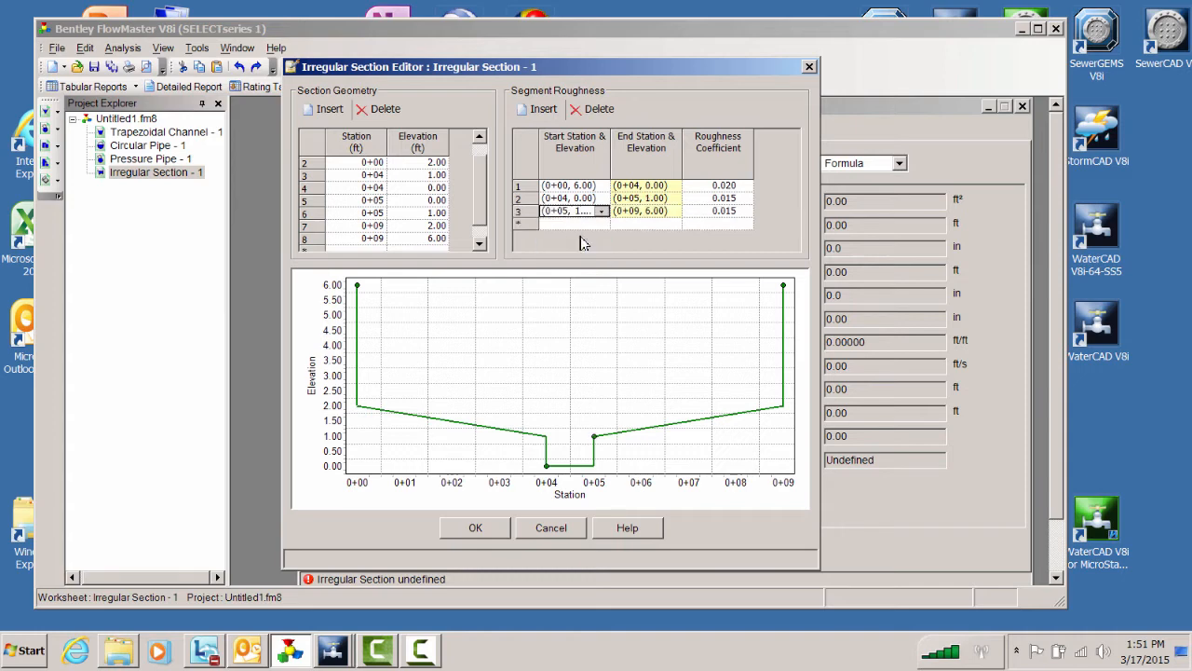
{"action": "left_click", "coordinate": [727, 215]}
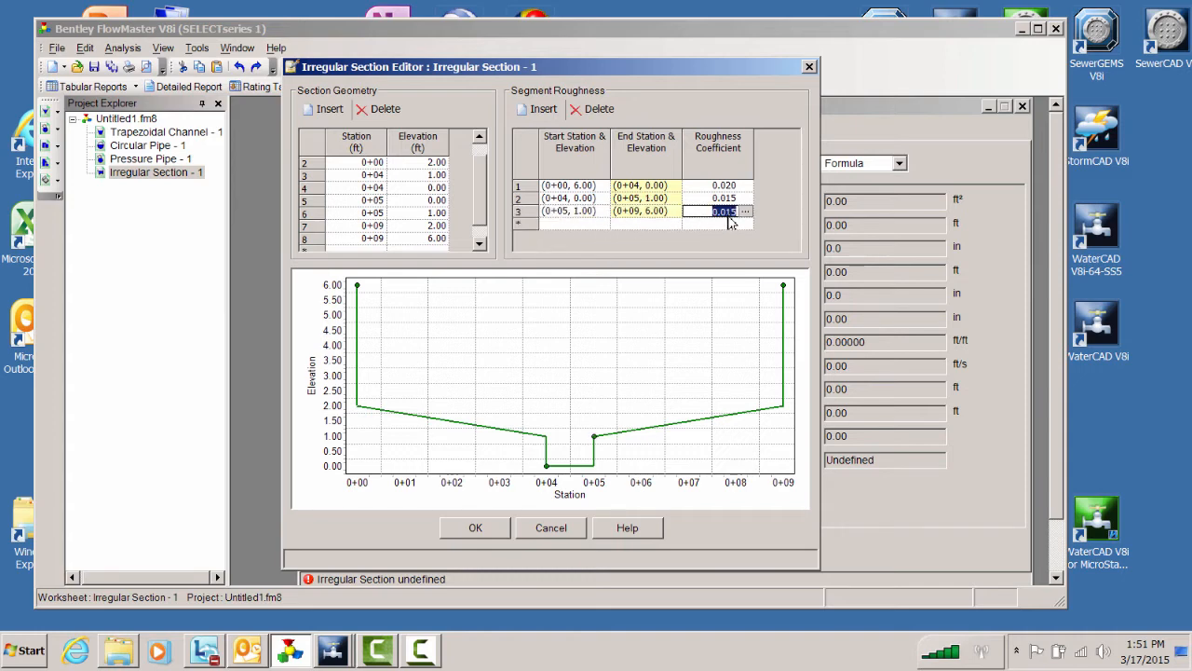
{"action": "type", "text": ".02"}
{"action": "left_click", "coordinate": [622, 198]}
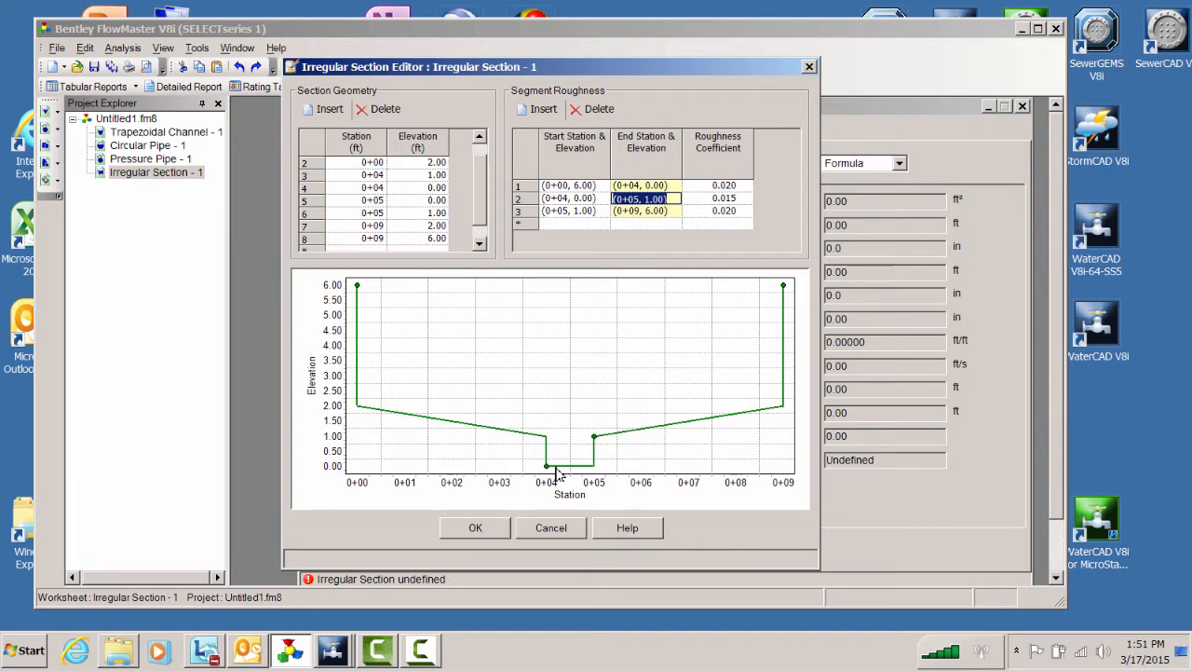
Accept the irregular section definition and set the channel slope to 0.01 ft/ft.
{"action": "left_click", "coordinate": [475, 528]}
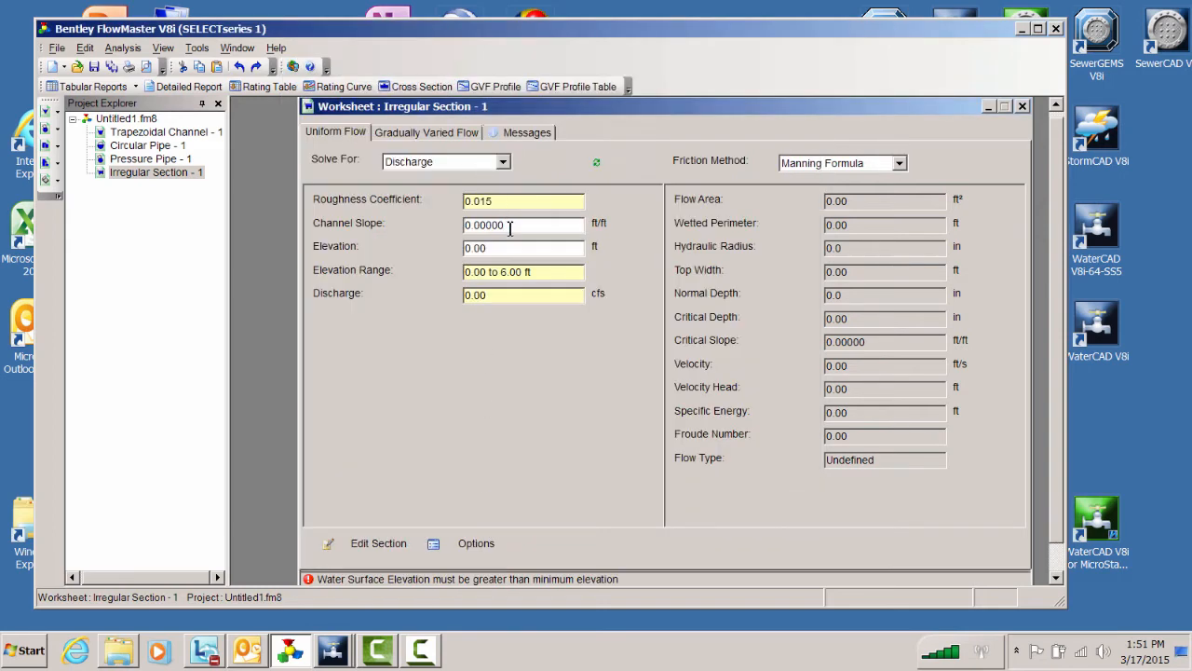
{"action": "left_click", "coordinate": [511, 228]}
{"action": "left_click_drag", "start_coordinate": [511, 227], "coordinate": [455, 229]}
{"action": "key", "text": "BackSpace"}
{"action": "type", "text": ".01"}
{"action": "left_click", "coordinate": [500, 247]}
{"action": "left_click", "coordinate": [597, 165]}
Set the water surface elevation to 2 ft to solve for the discharge.
{"action": "left_click_drag", "start_coordinate": [497, 248], "coordinate": [461, 251]}
{"action": "type", "text": "2"}
{"action": "key", "text": "Return"}
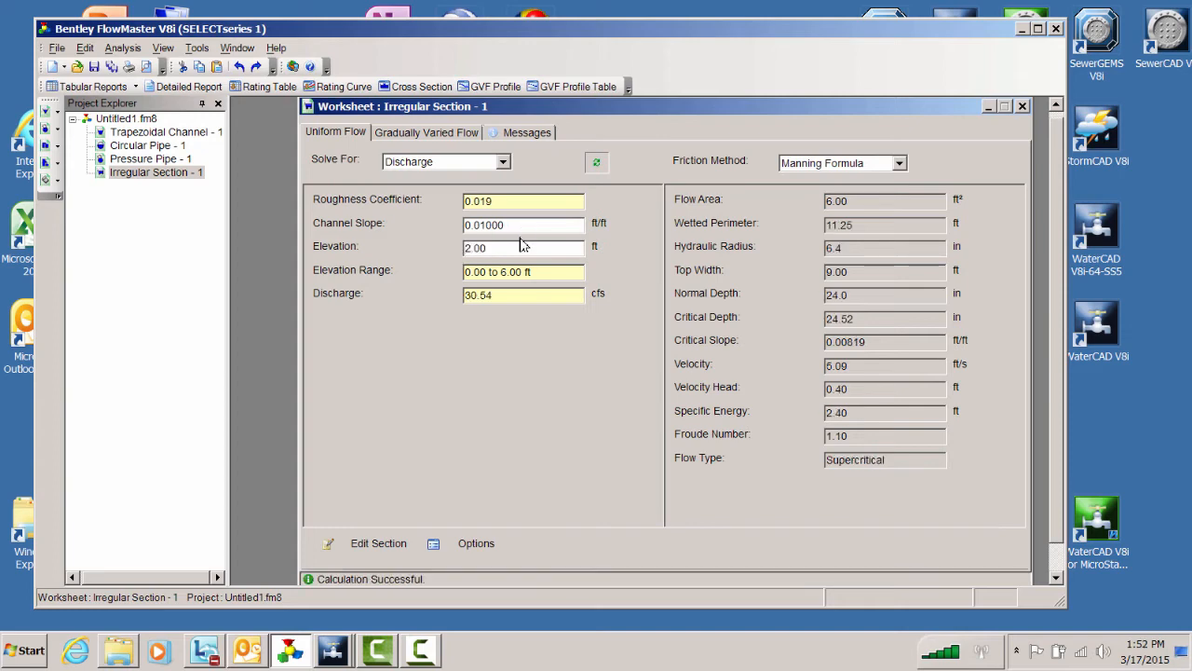
View the cross section plot of the irregular section with its default report title, then close it.
{"action": "left_click", "coordinate": [443, 86]}
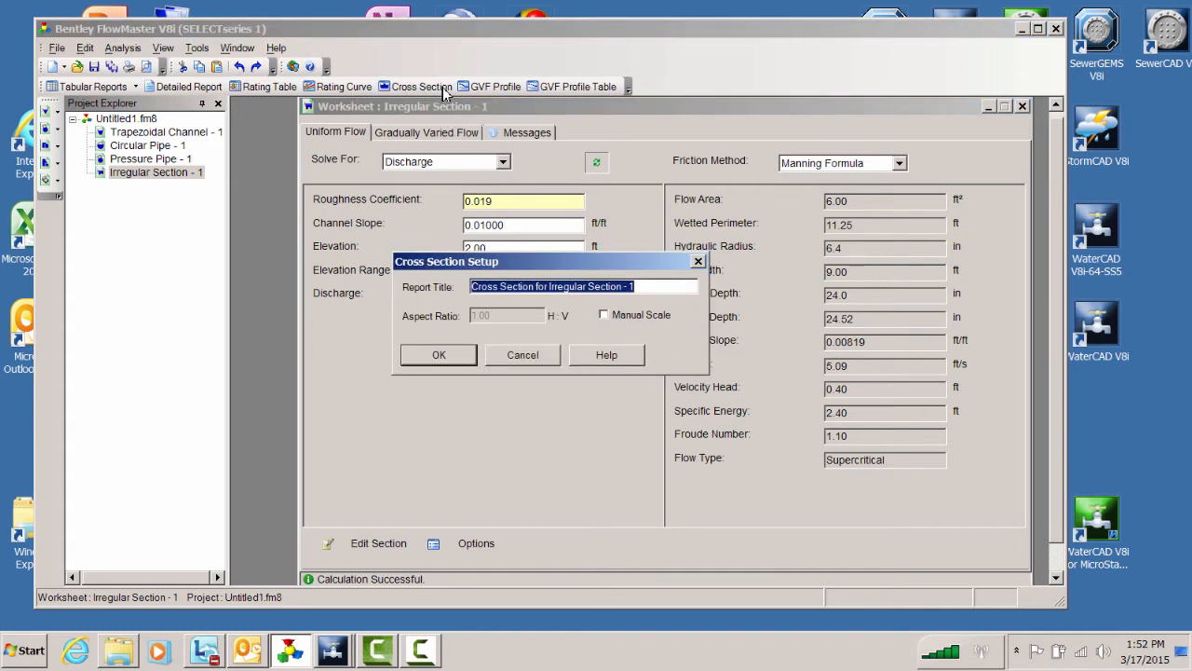
{"action": "left_click", "coordinate": [436, 354]}
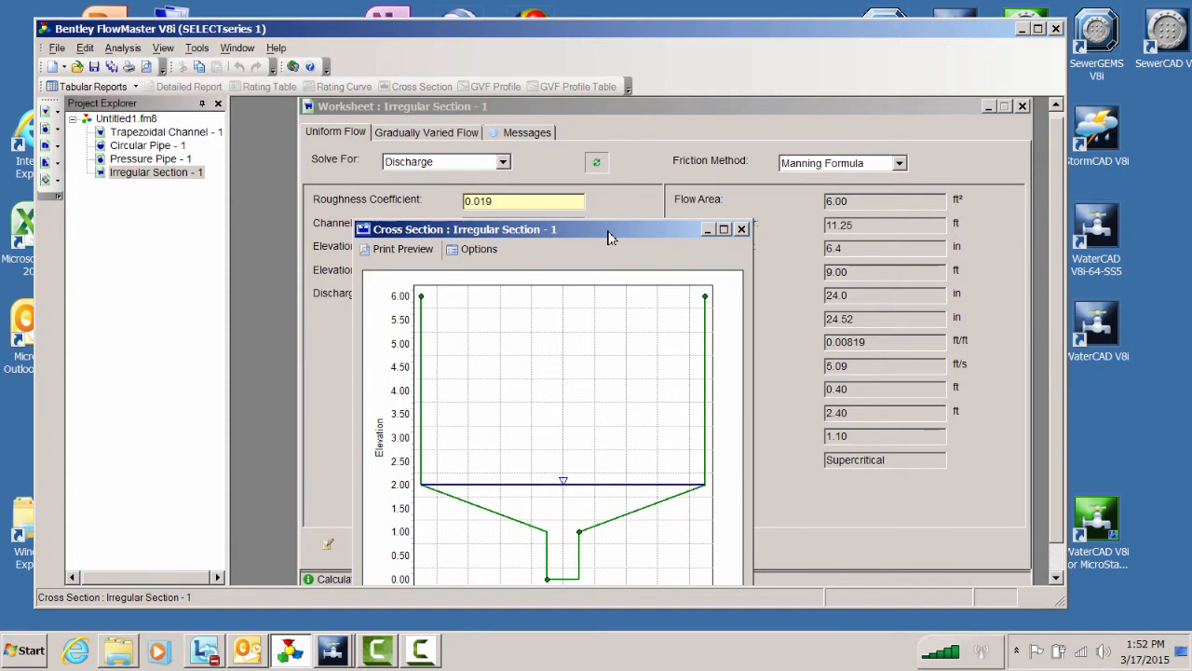
{"action": "left_click_drag", "start_coordinate": [607, 238], "coordinate": [626, 167]}
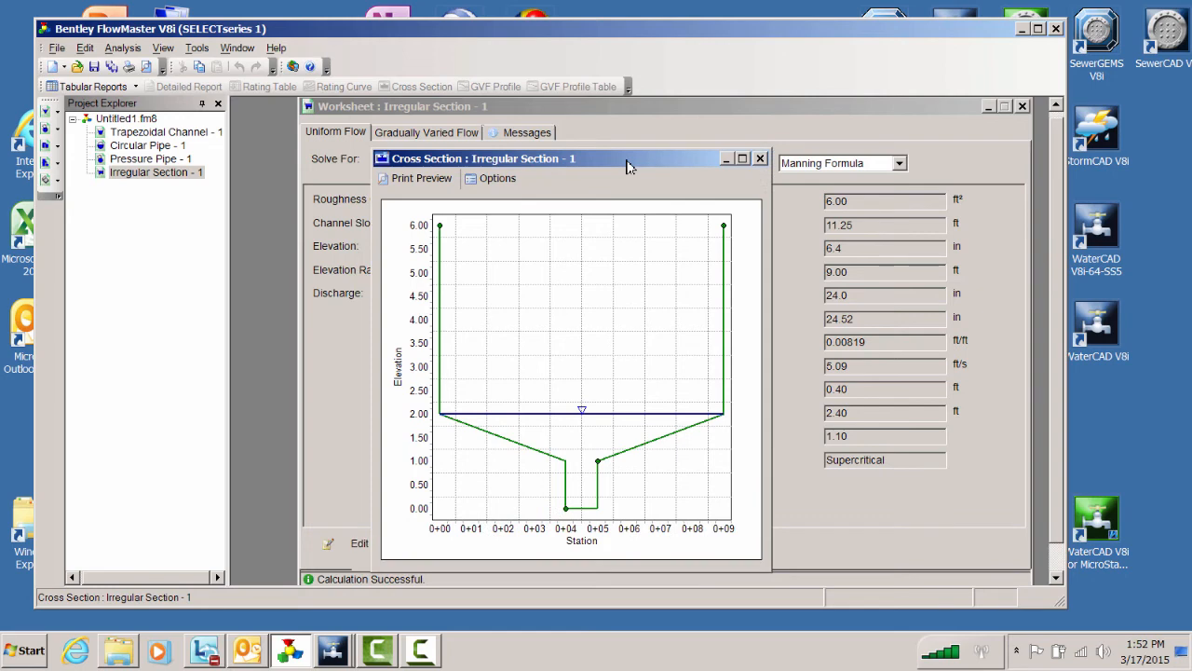
{"action": "left_click", "coordinate": [760, 158]}
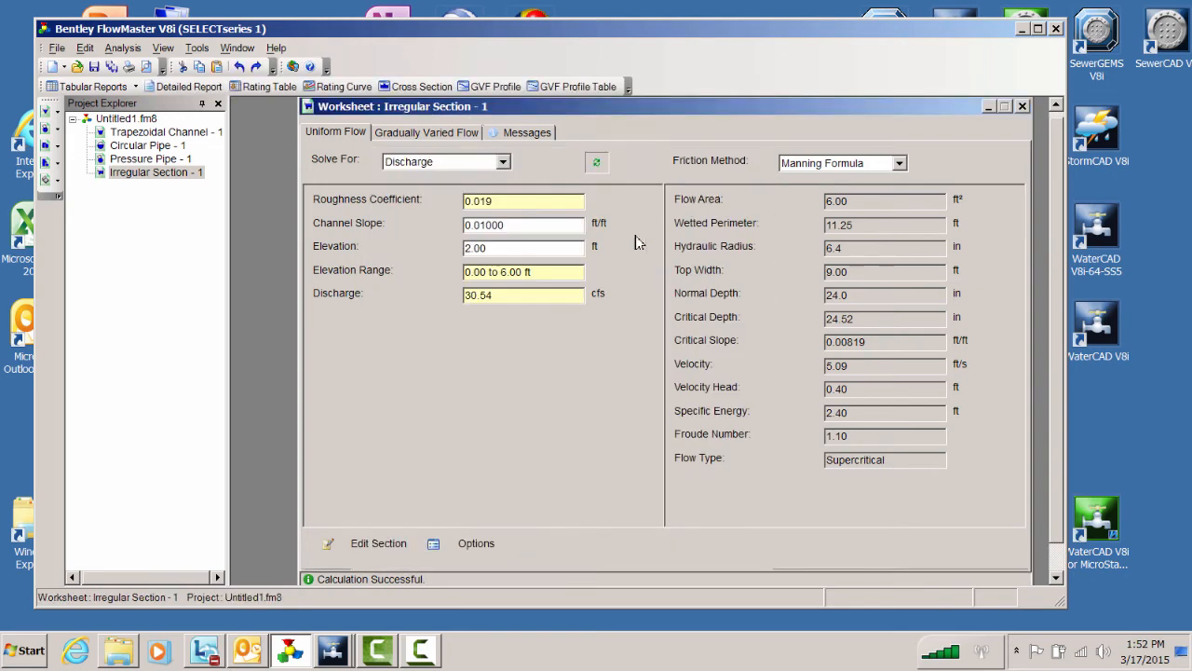
Set the elevation to 1 ft and view the resulting cross section plot.
{"action": "left_click_drag", "start_coordinate": [512, 249], "coordinate": [453, 252]}
{"action": "type", "text": "1"}
{"action": "key", "text": "Return"}
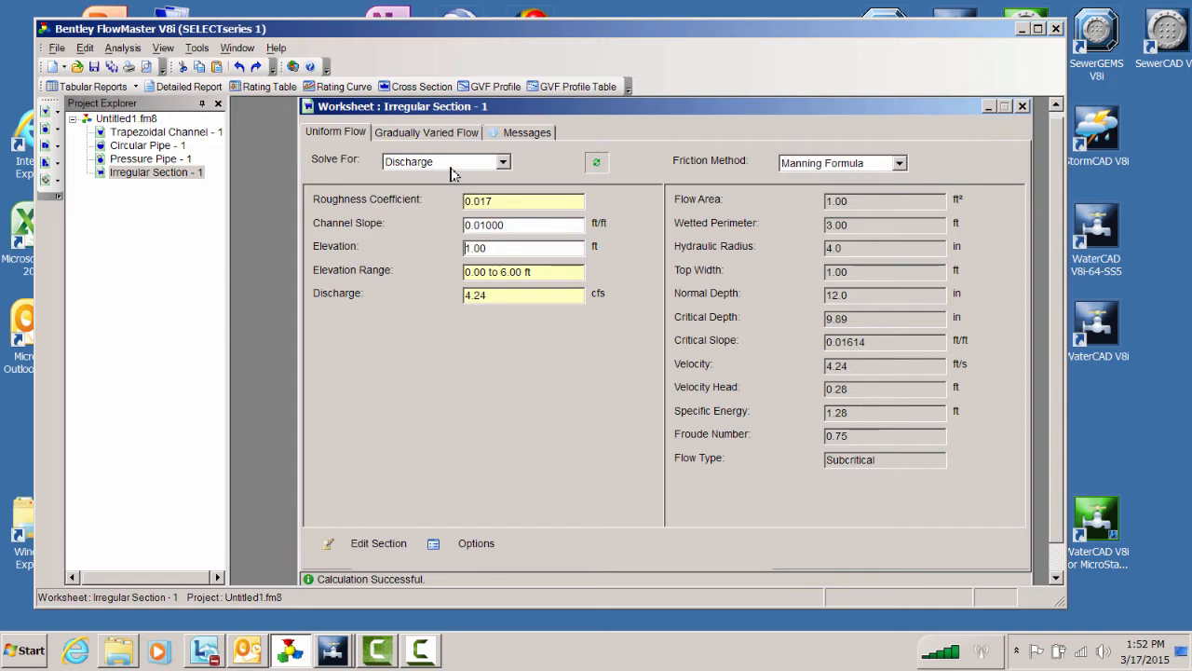
{"action": "left_click", "coordinate": [412, 87]}
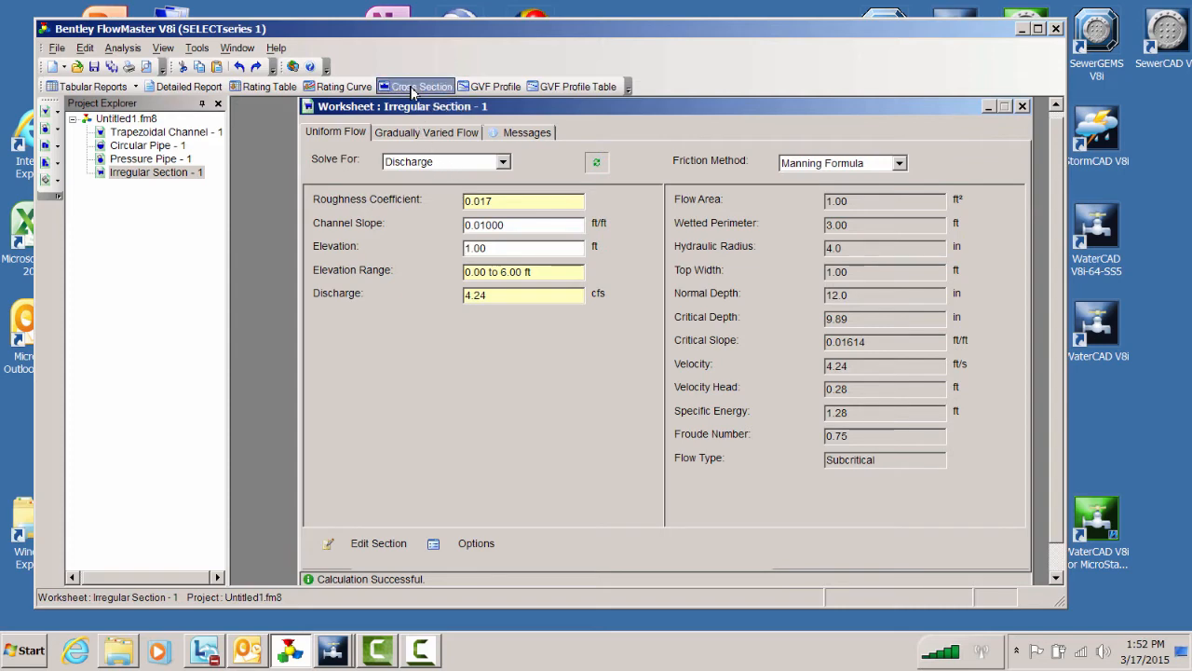
{"action": "left_click", "coordinate": [441, 354]}
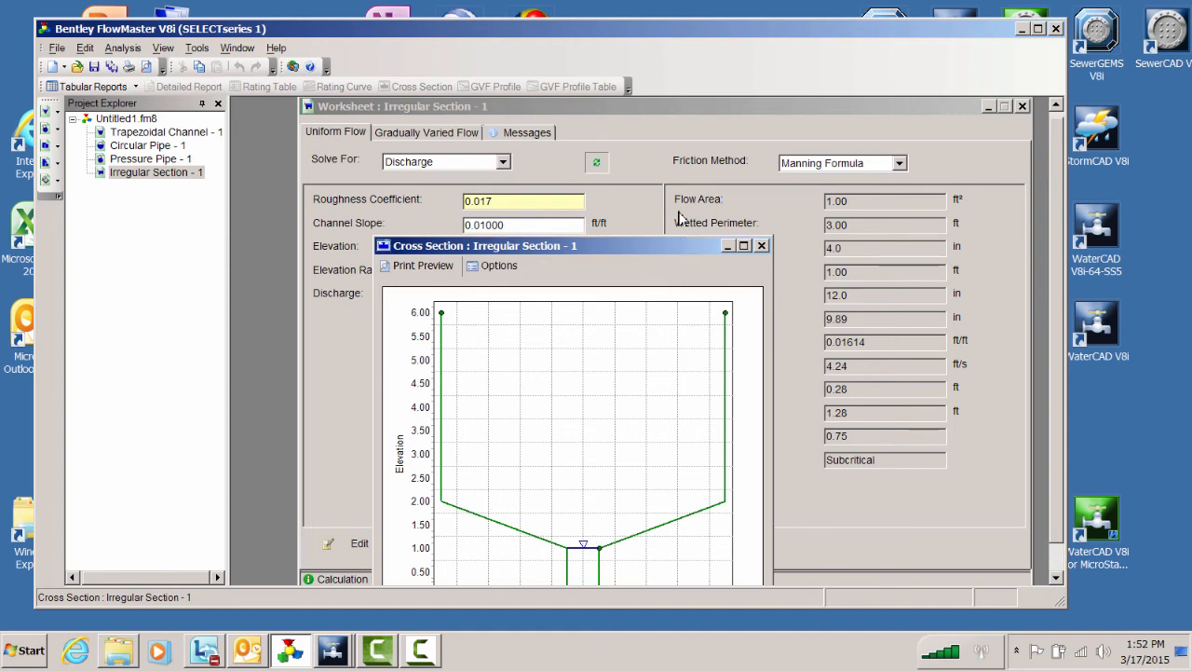
{"action": "left_click_drag", "start_coordinate": [679, 249], "coordinate": [681, 151]}
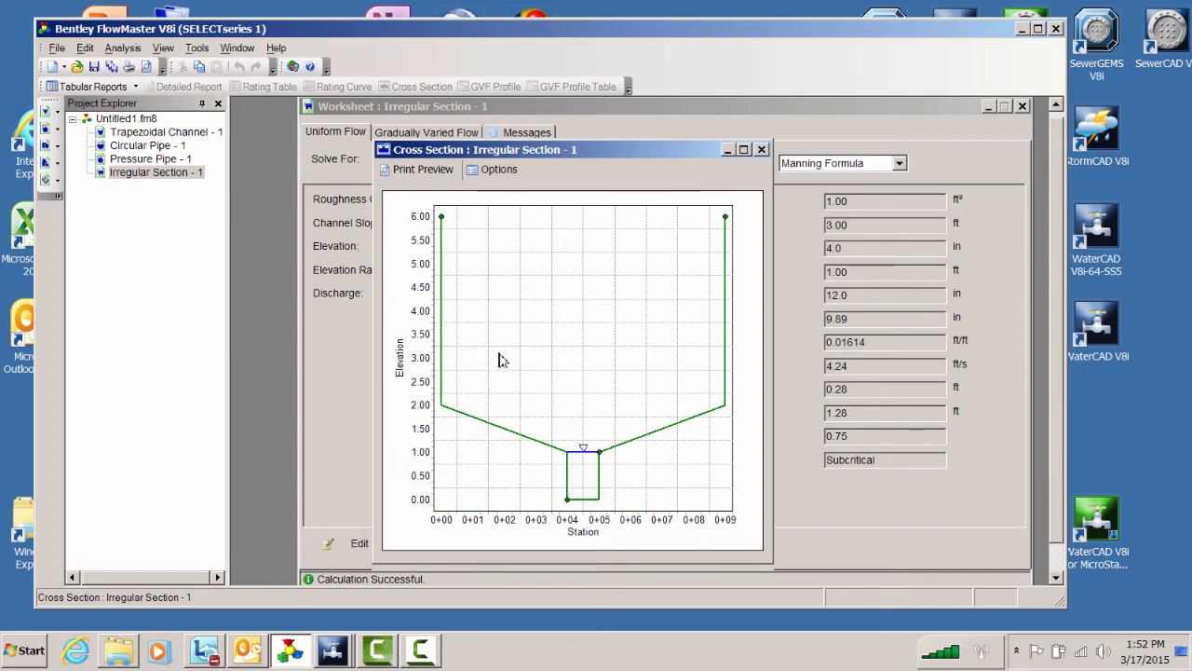
{"action": "left_click", "coordinate": [760, 150]}
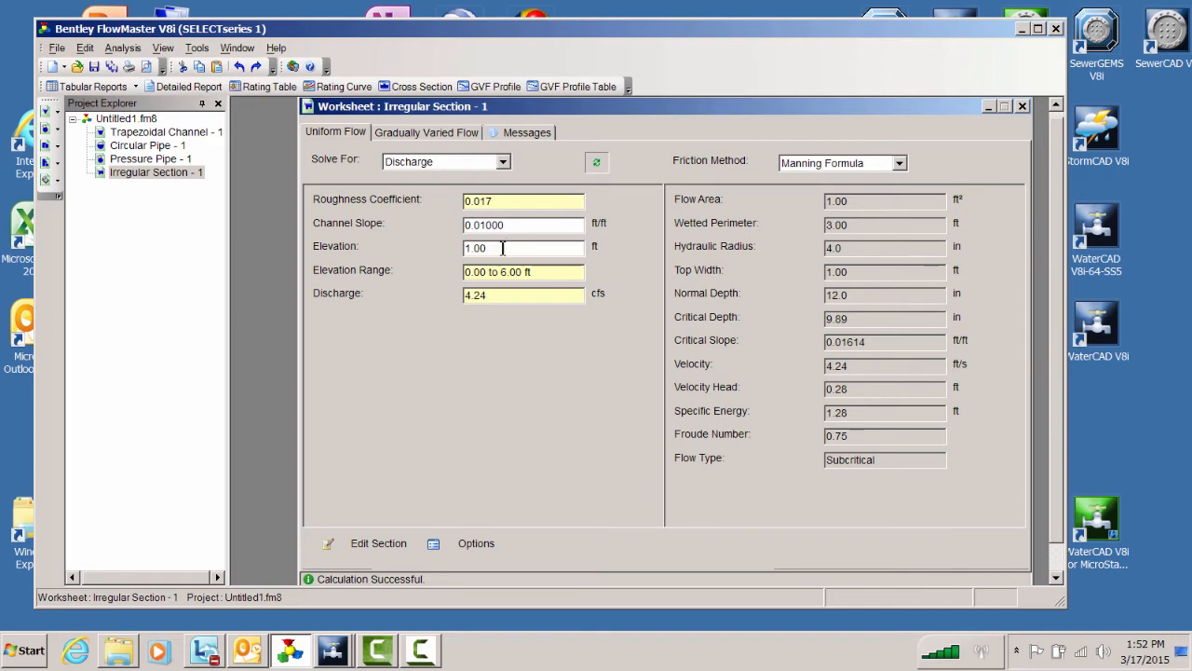
Set the elevation to 5.99 ft and view the resulting cross section plot.
{"action": "left_click_drag", "start_coordinate": [503, 248], "coordinate": [460, 249]}
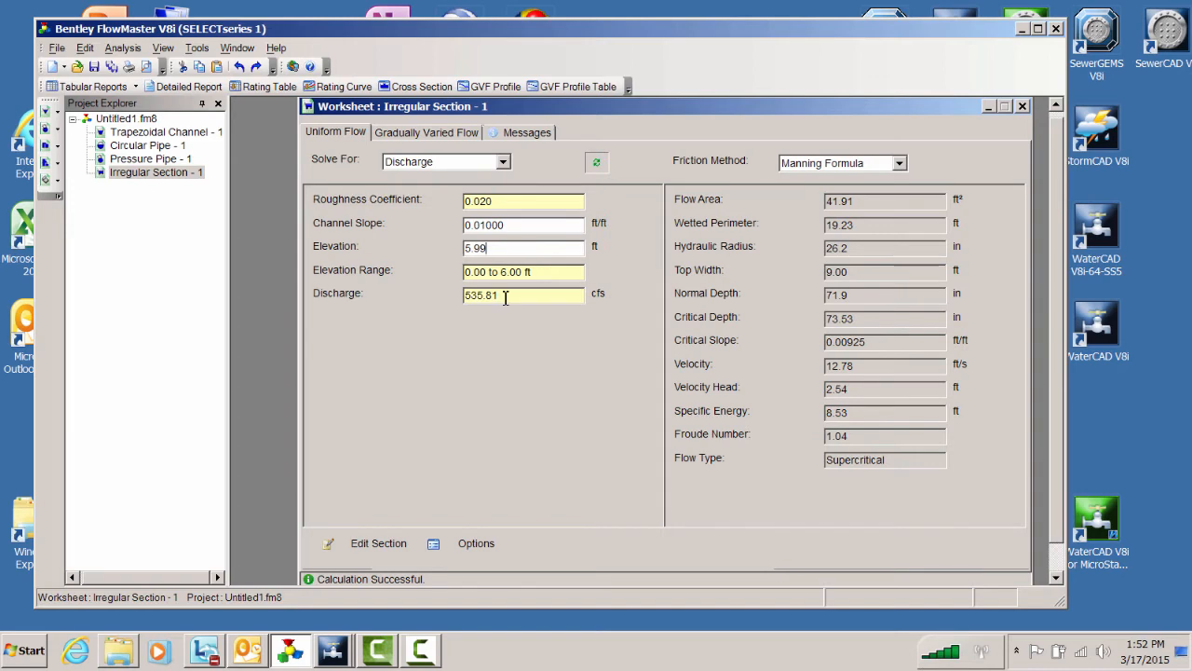
{"action": "left_click", "coordinate": [425, 89]}
{"action": "left_click", "coordinate": [464, 350]}
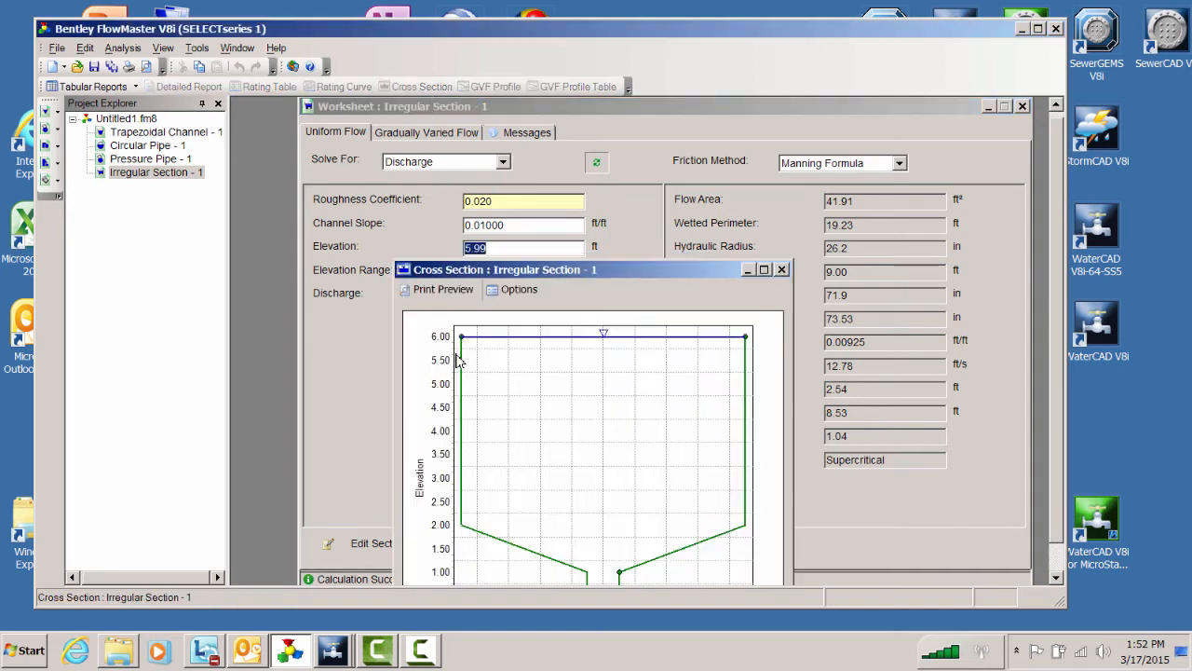
{"action": "left_click", "coordinate": [781, 269]}
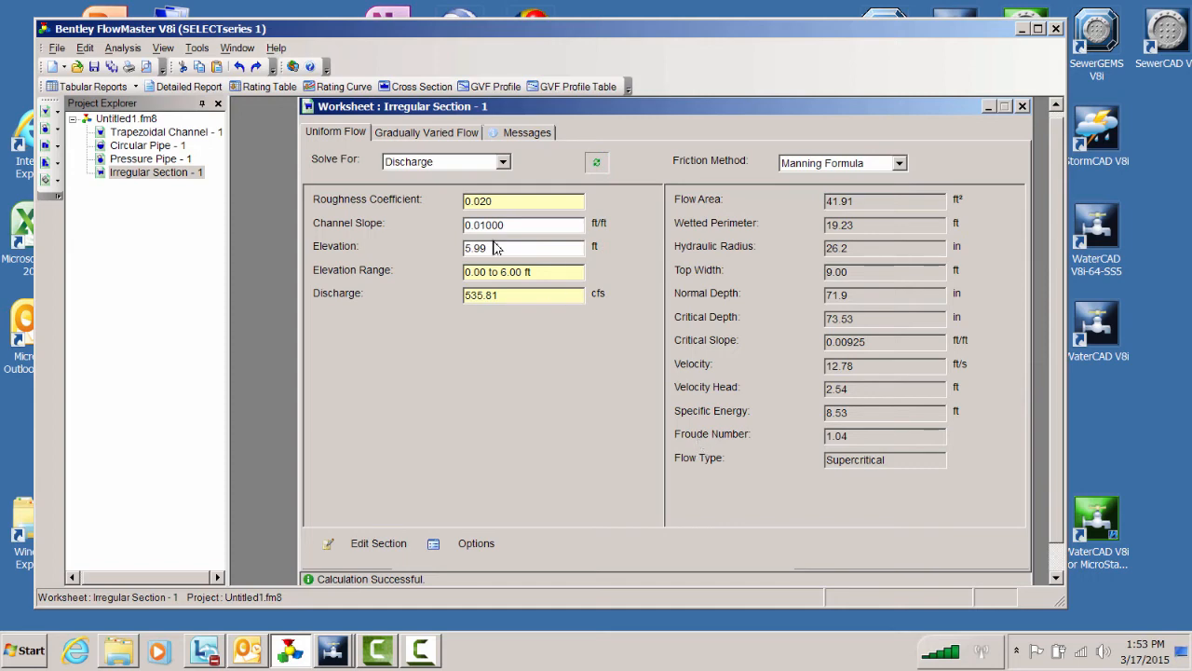
Return the elevation of the irregular section to 2.00 ft.
{"action": "left_click_drag", "start_coordinate": [476, 250], "coordinate": [456, 253]}
{"action": "type", "text": "2.00"}
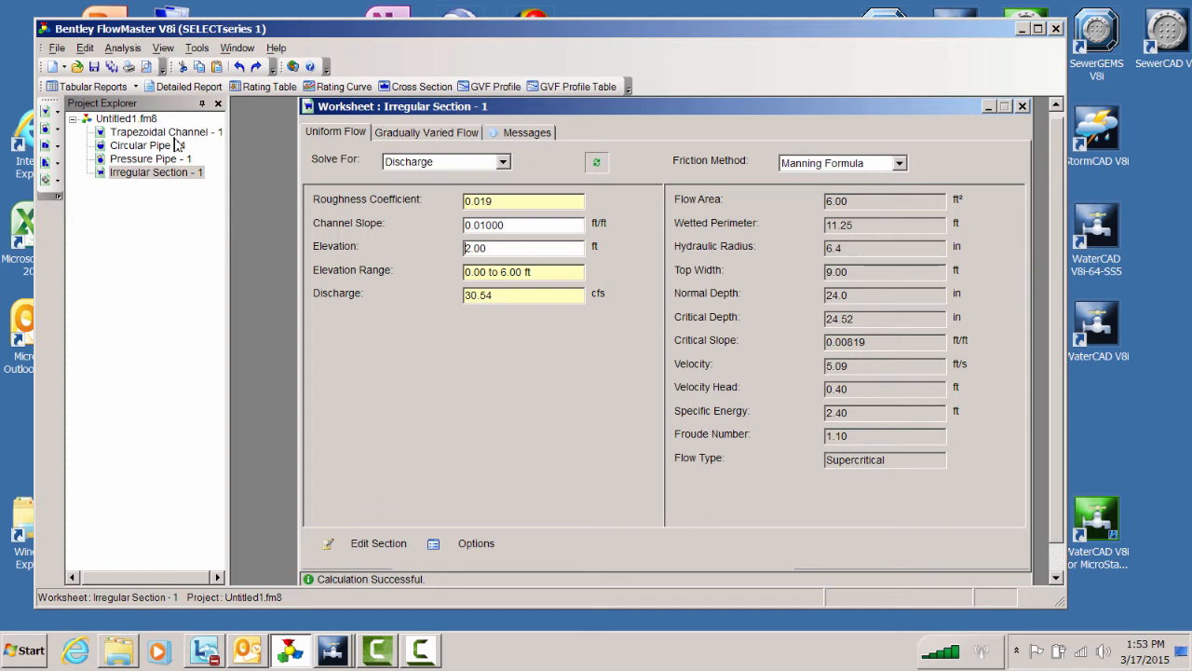
Create a second Irregular Section worksheet from the Open Channels category.
{"action": "left_click", "coordinate": [64, 68]}
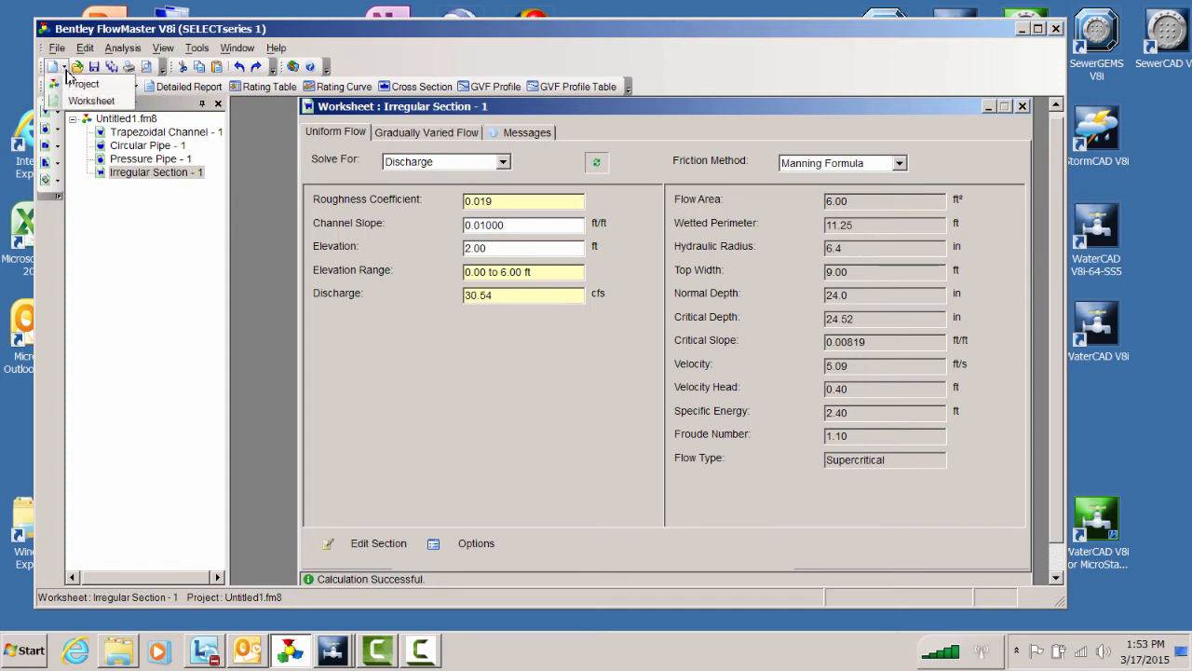
{"action": "left_click", "coordinate": [90, 100]}
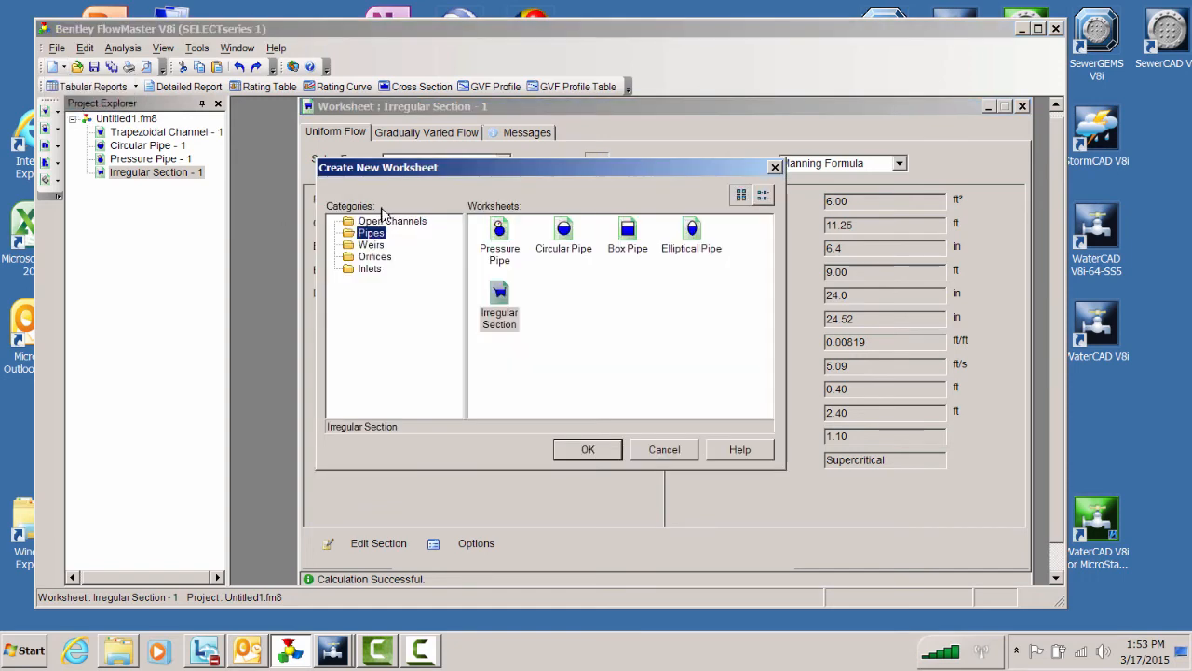
{"action": "left_click", "coordinate": [392, 221]}
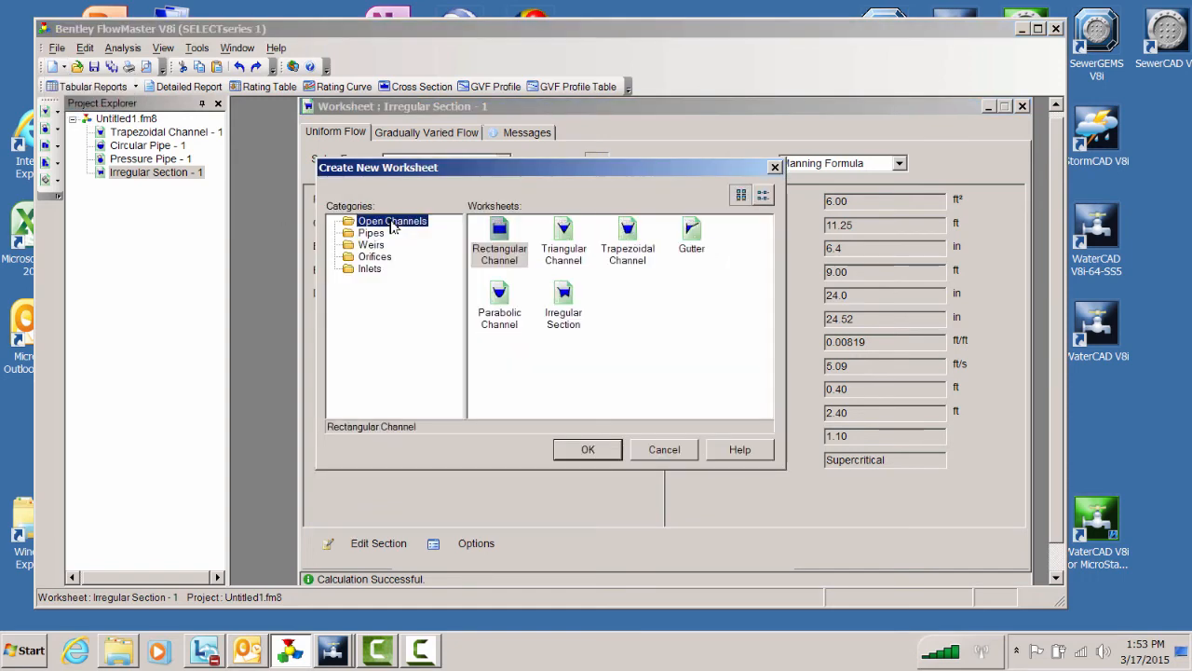
{"action": "left_click", "coordinate": [562, 294]}
{"action": "left_click", "coordinate": [588, 449]}
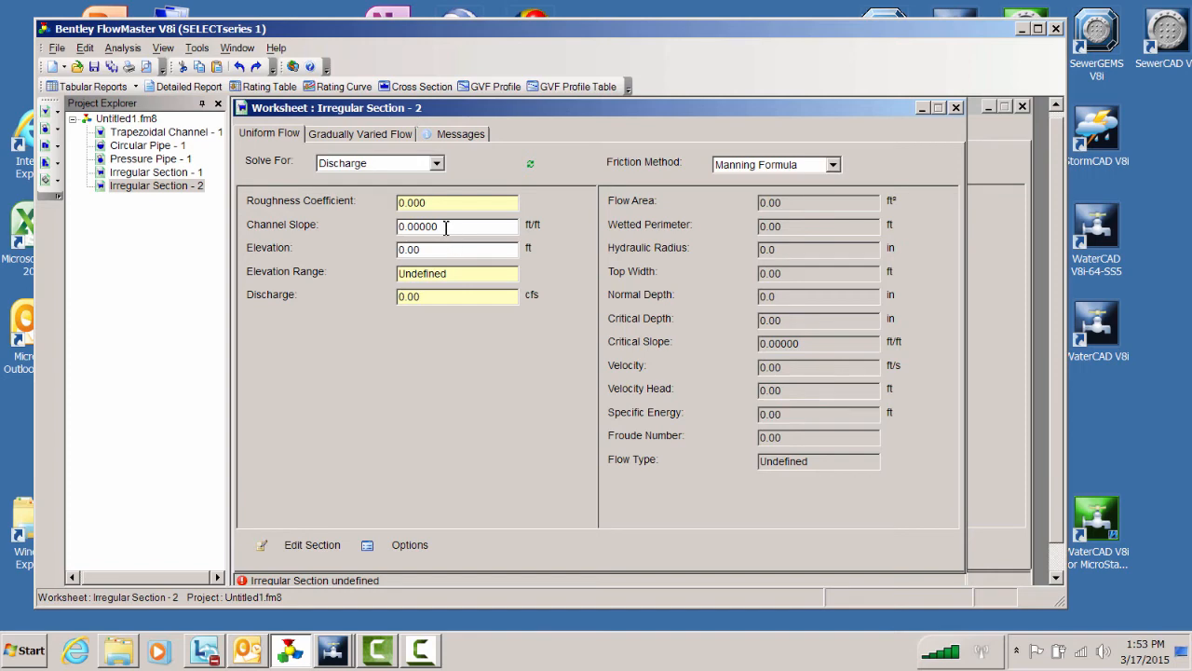
Set the new worksheet's channel slope to 0.002 ft/ft and its elevation to 6 ft.
{"action": "left_click_drag", "start_coordinate": [447, 226], "coordinate": [393, 233]}
{"action": "type", "text": ".002"}
{"action": "left_click", "coordinate": [429, 252]}
{"action": "left_click_drag", "start_coordinate": [429, 251], "coordinate": [395, 254]}
{"action": "type", "text": "6"}
Open the new section for editing and enter geometry stations 0, 20, 40, 60, 80 and 100 ft.
{"action": "left_click", "coordinate": [309, 543]}
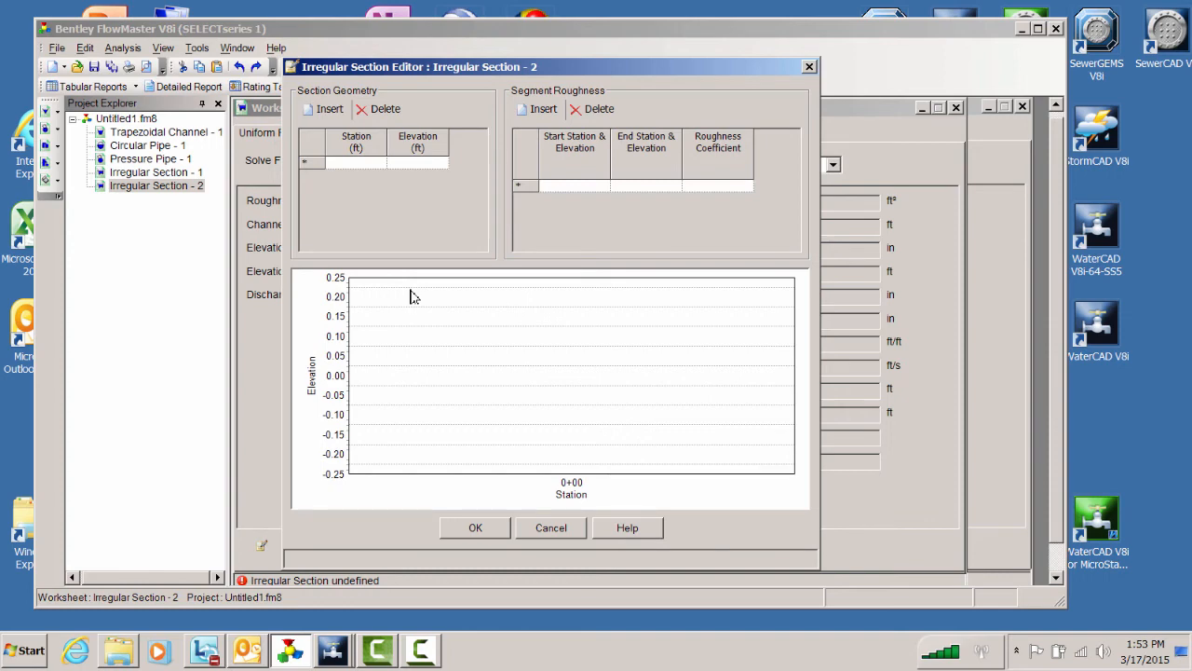
{"action": "left_click", "coordinate": [375, 166]}
{"action": "key", "text": "Return"}
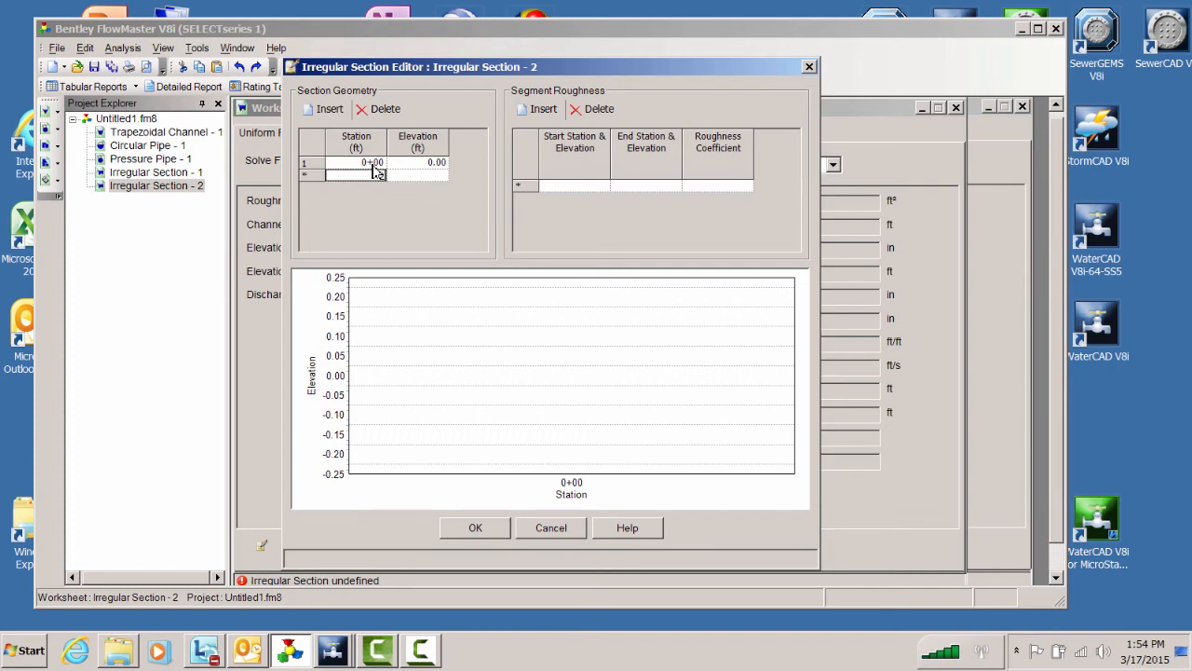
{"action": "type", "text": "20"}
{"action": "key", "text": "Return"}
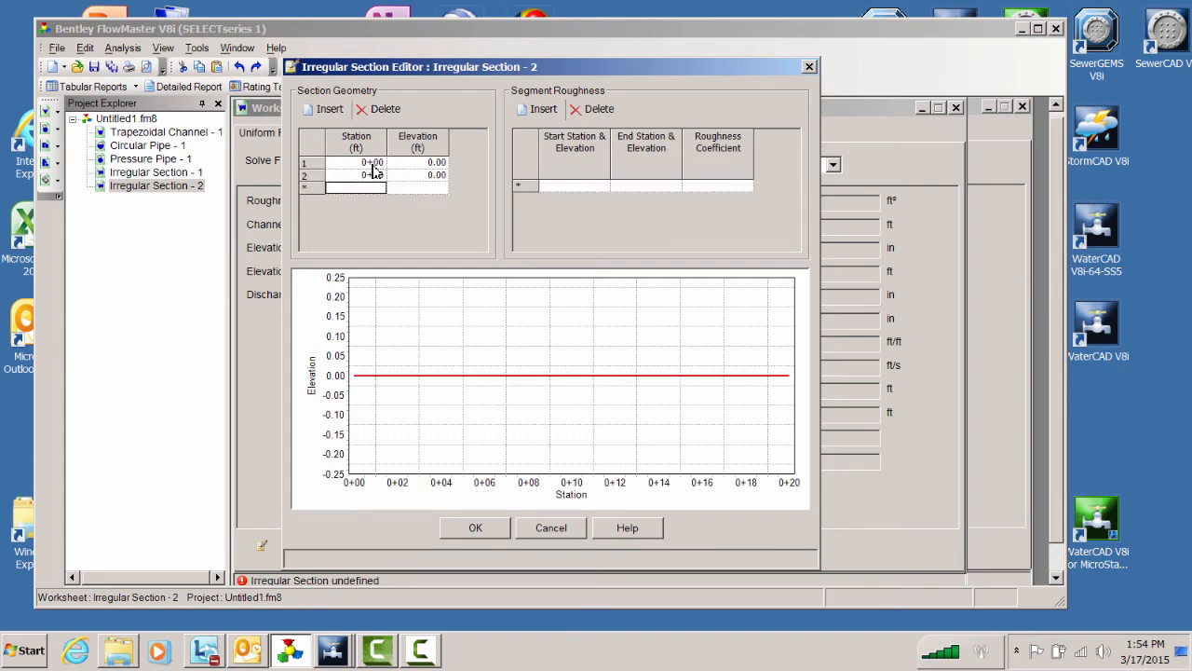
{"action": "type", "text": "40"}
{"action": "key", "text": "Return"}
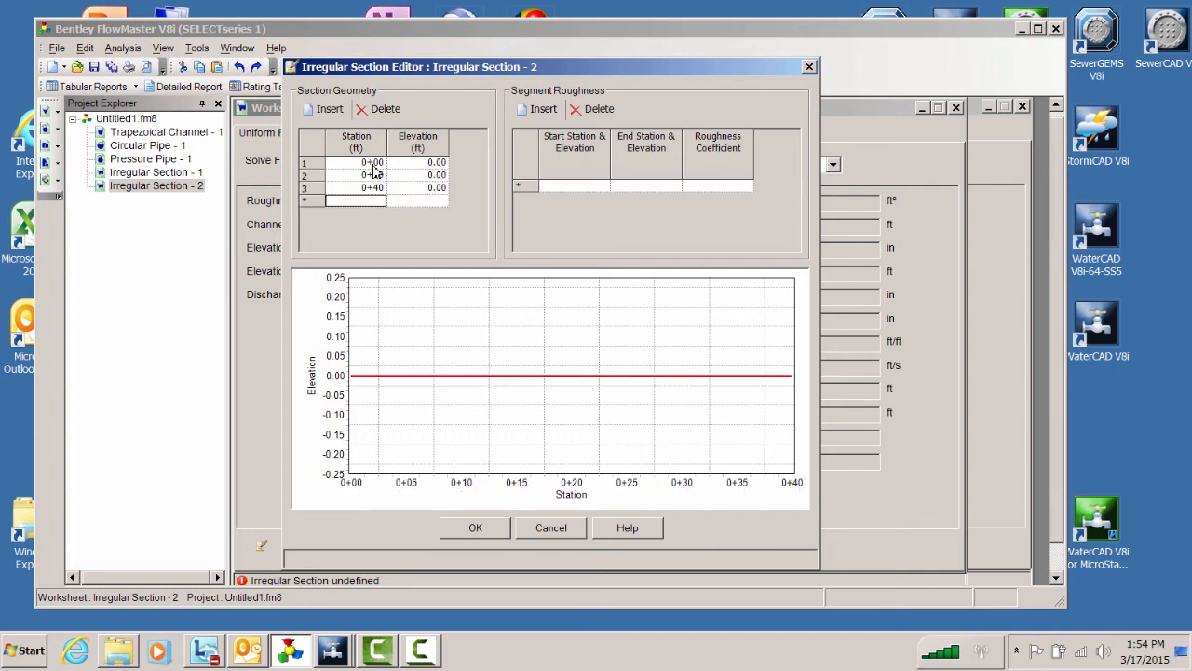
{"action": "type", "text": "60"}
{"action": "key", "text": "Return"}
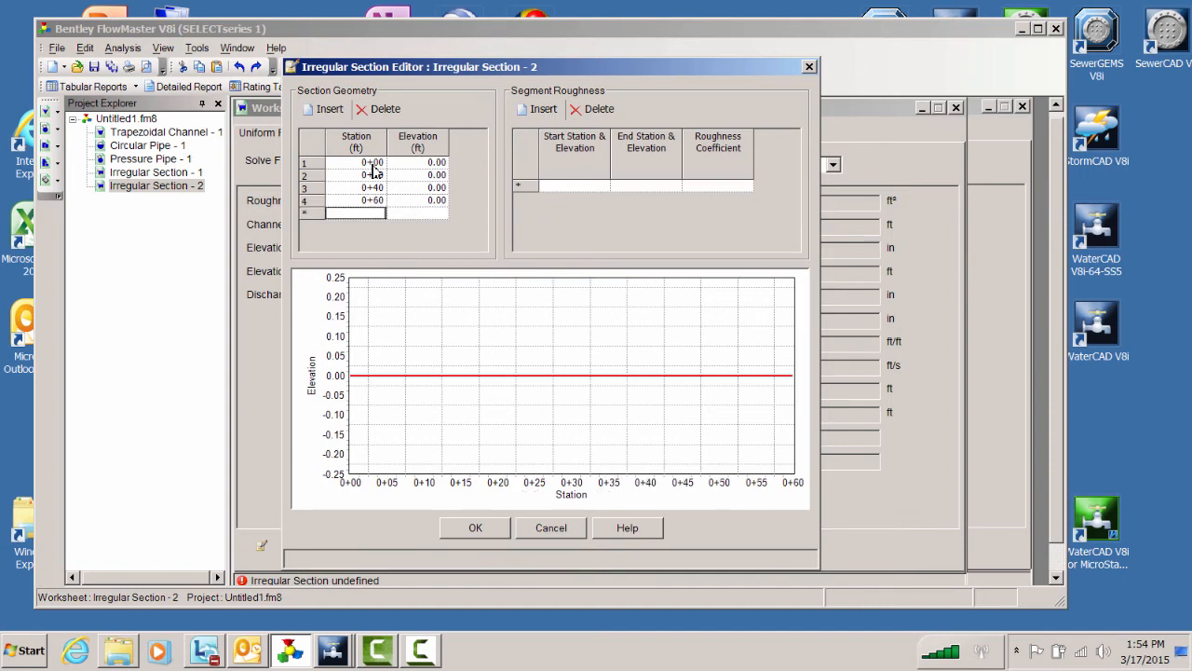
{"action": "key", "text": "Return"}
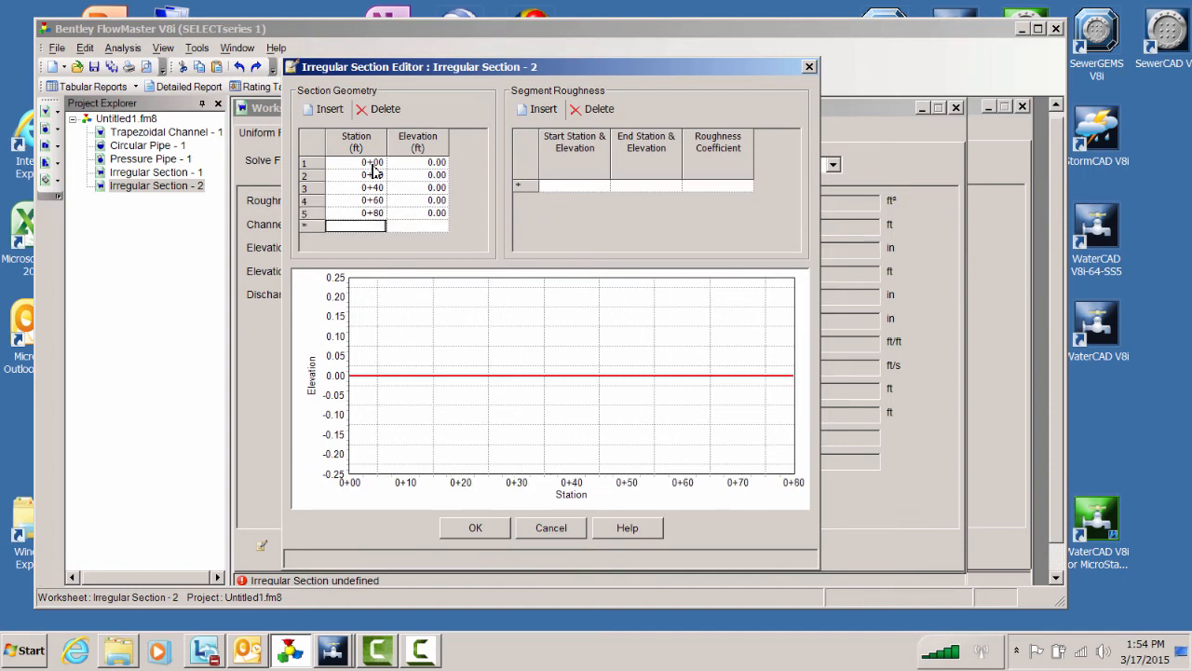
{"action": "type", "text": "00"}
Set the elevations of the two end stations, 1+00 and 0+00, to 10 ft.
{"action": "left_click", "coordinate": [419, 179]}
{"action": "left_click", "coordinate": [436, 226]}
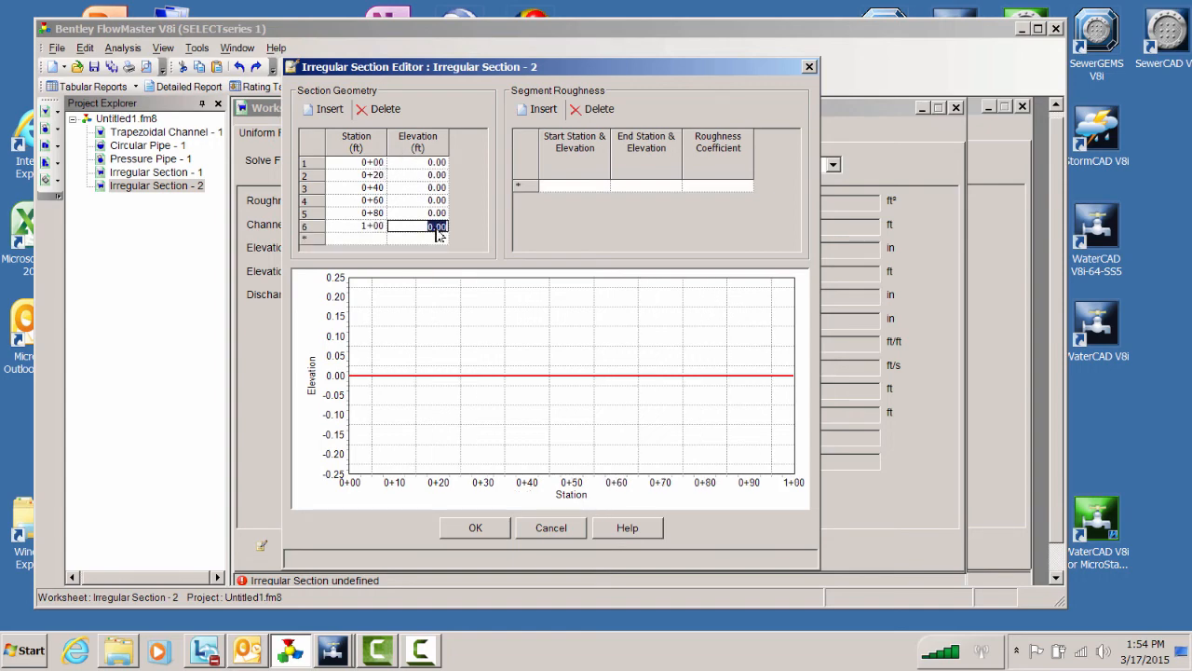
{"action": "type", "text": "10"}
{"action": "left_click", "coordinate": [443, 165]}
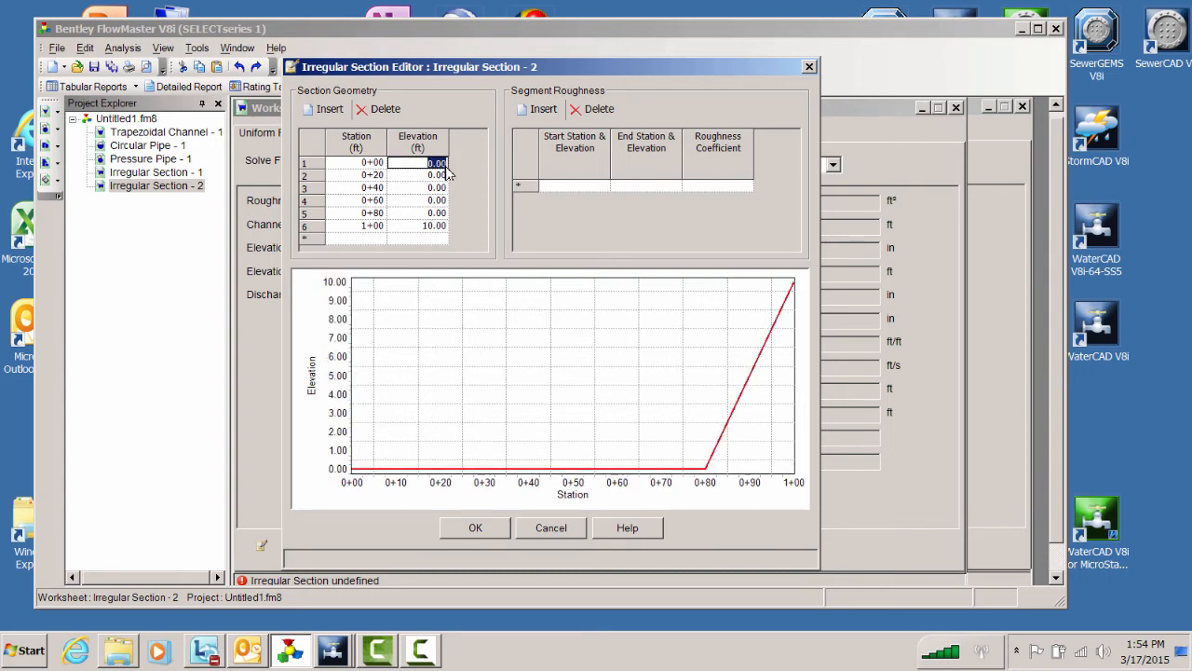
{"action": "type", "text": "10"}
Set the elevations at stations 0+20, 0+40, 0+60 and 0+80 to 9, 2, 1 and 8.5 ft.
{"action": "left_click", "coordinate": [445, 176]}
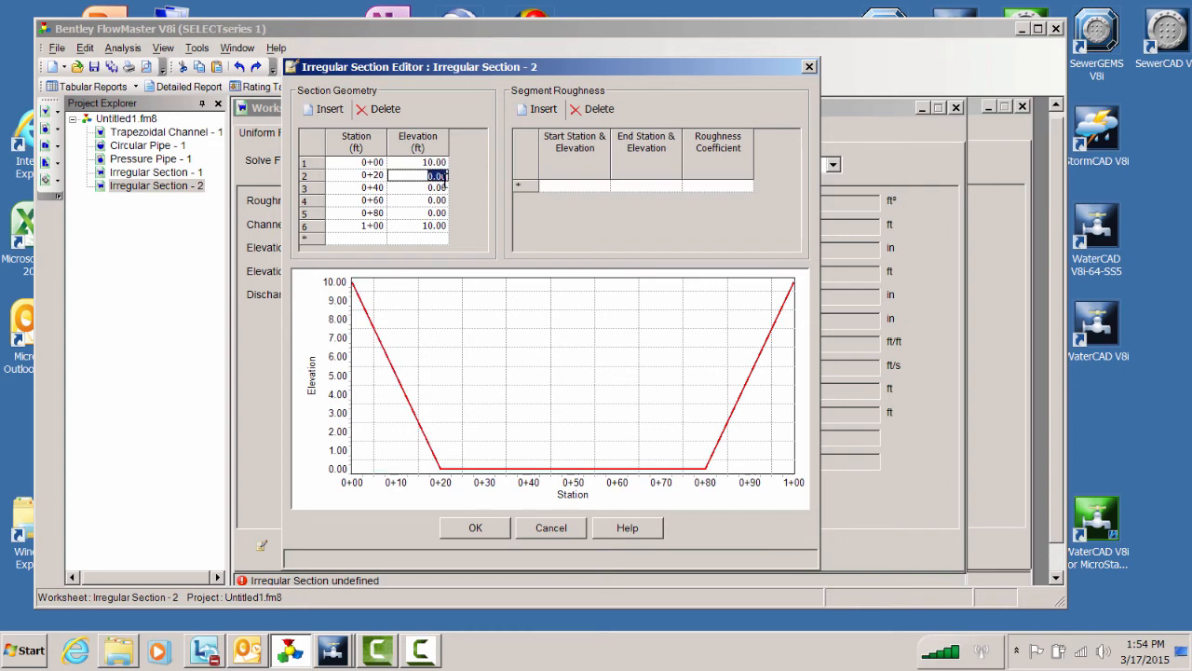
{"action": "type", "text": "9"}
{"action": "left_click", "coordinate": [445, 189]}
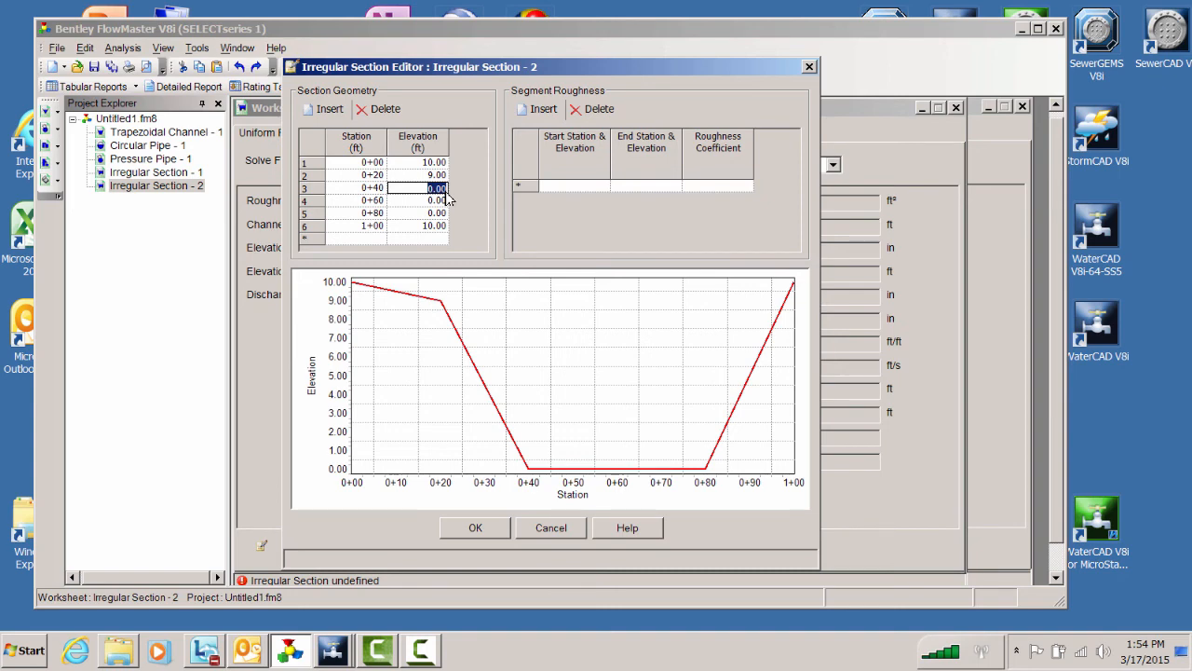
{"action": "type", "text": "2"}
{"action": "left_click", "coordinate": [446, 201]}
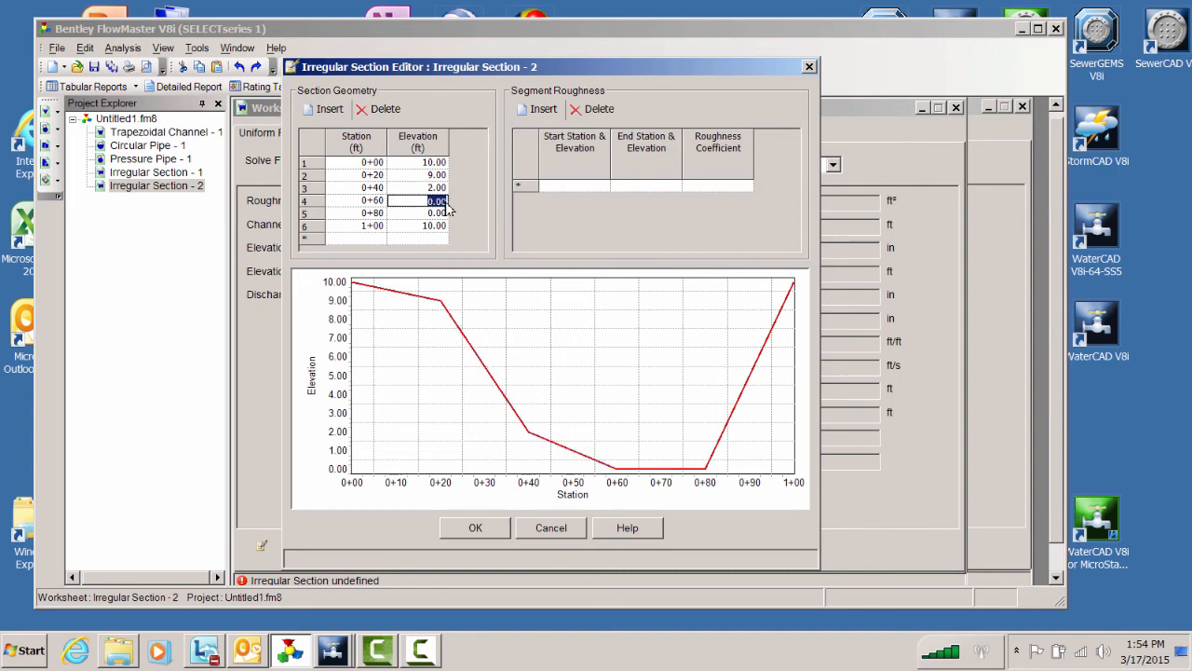
{"action": "type", "text": "1"}
{"action": "left_click", "coordinate": [434, 215]}
{"action": "type", "text": "8"}
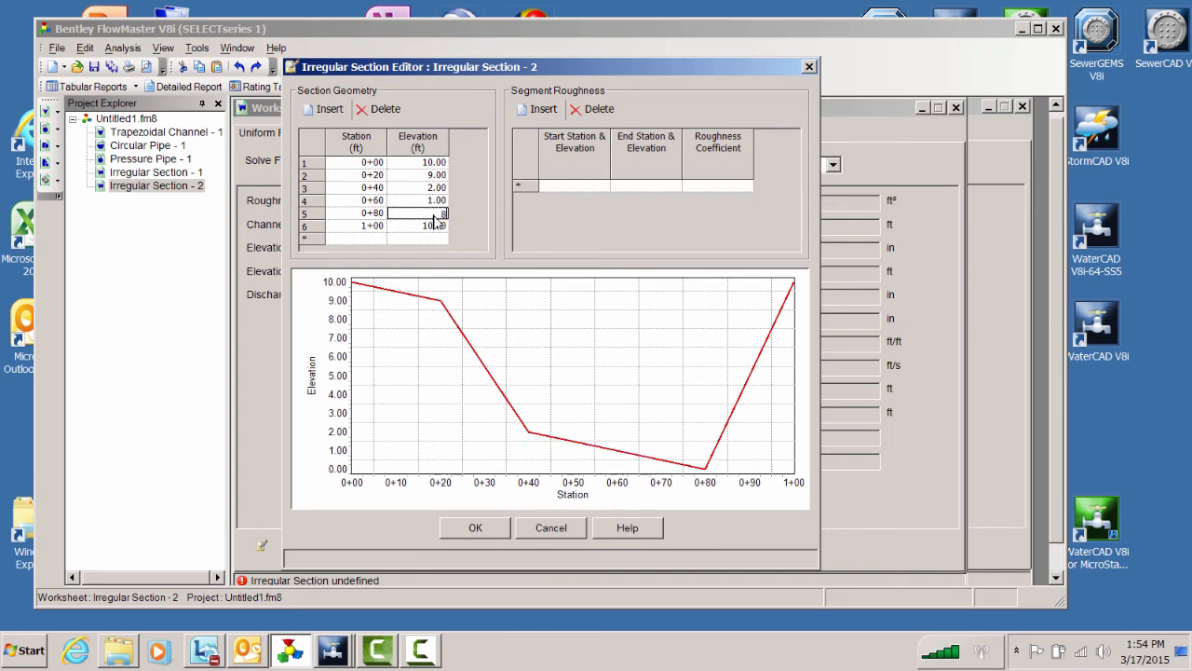
{"action": "type", "text": ".5"}
{"action": "left_click", "coordinate": [431, 189]}
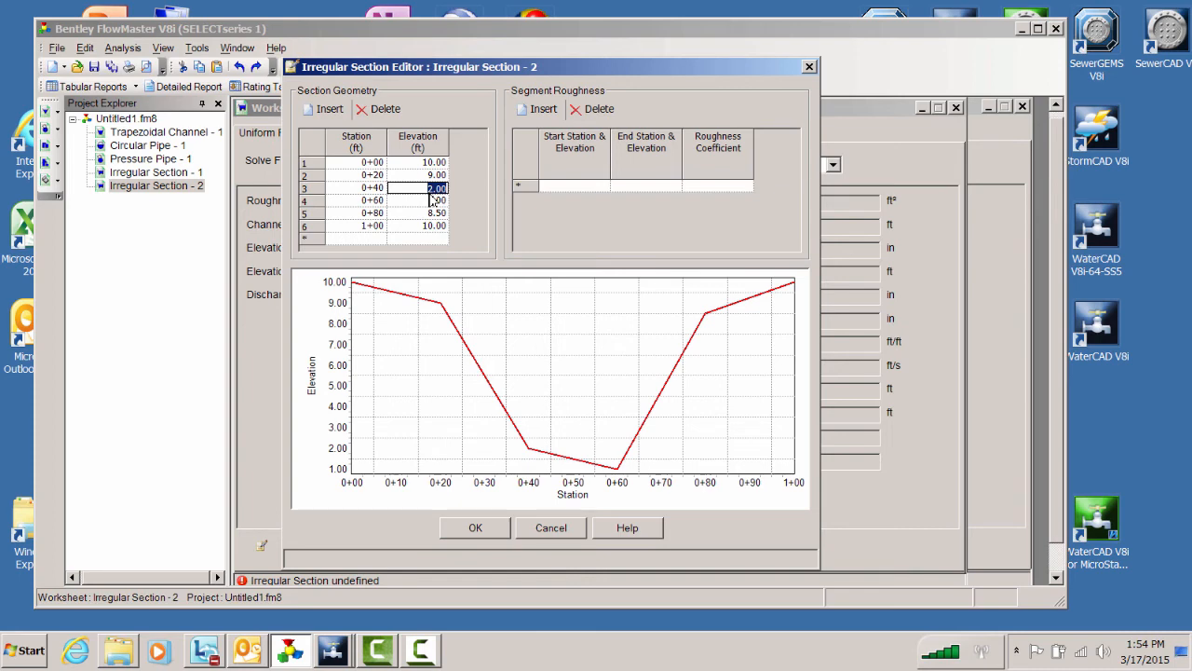
Add a first roughness segment starting at station 0+00, elevation 10.00, with a roughness coefficient of 0.04.
{"action": "left_click", "coordinate": [563, 187]}
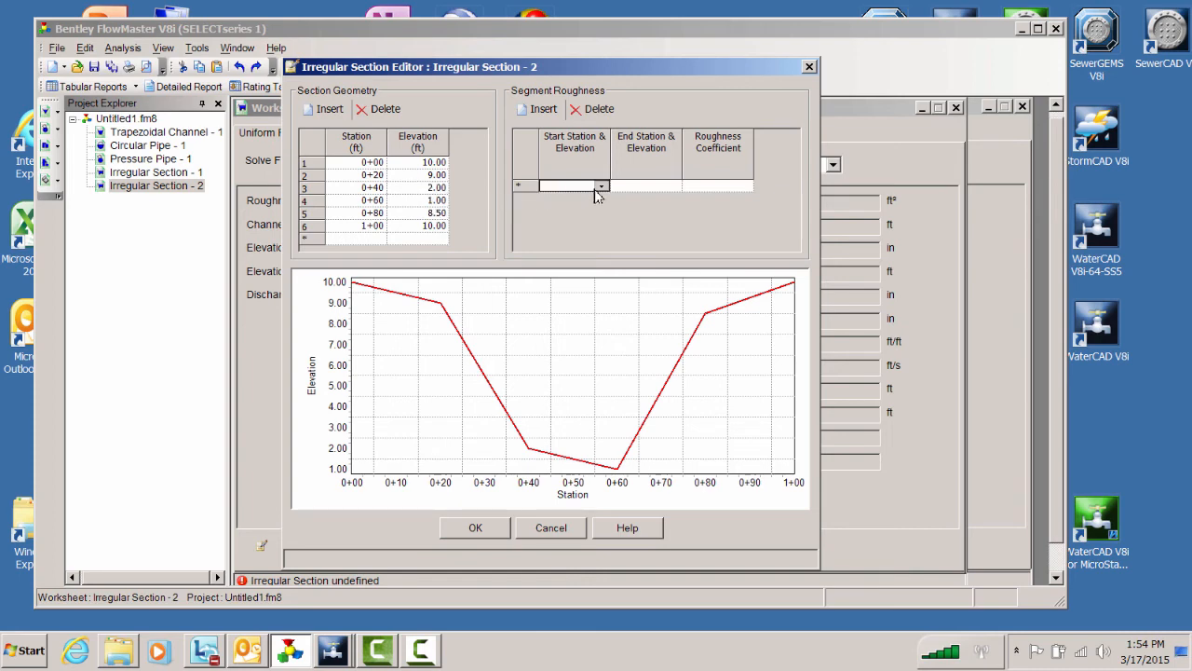
{"action": "left_click", "coordinate": [602, 186]}
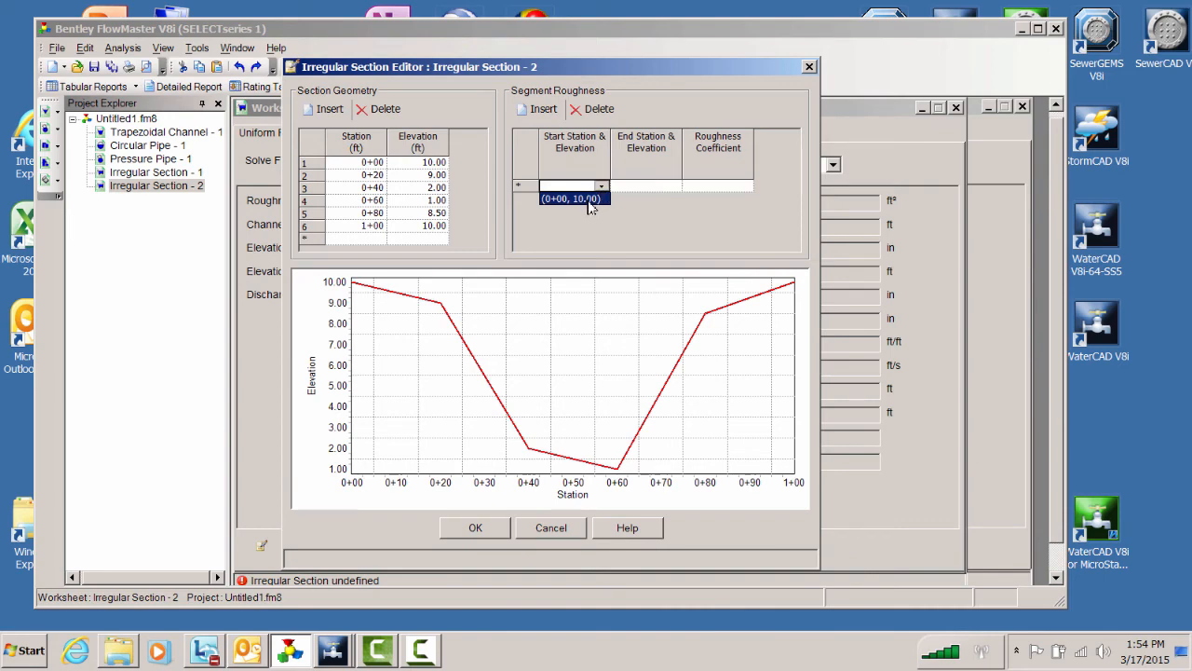
{"action": "left_click", "coordinate": [578, 199]}
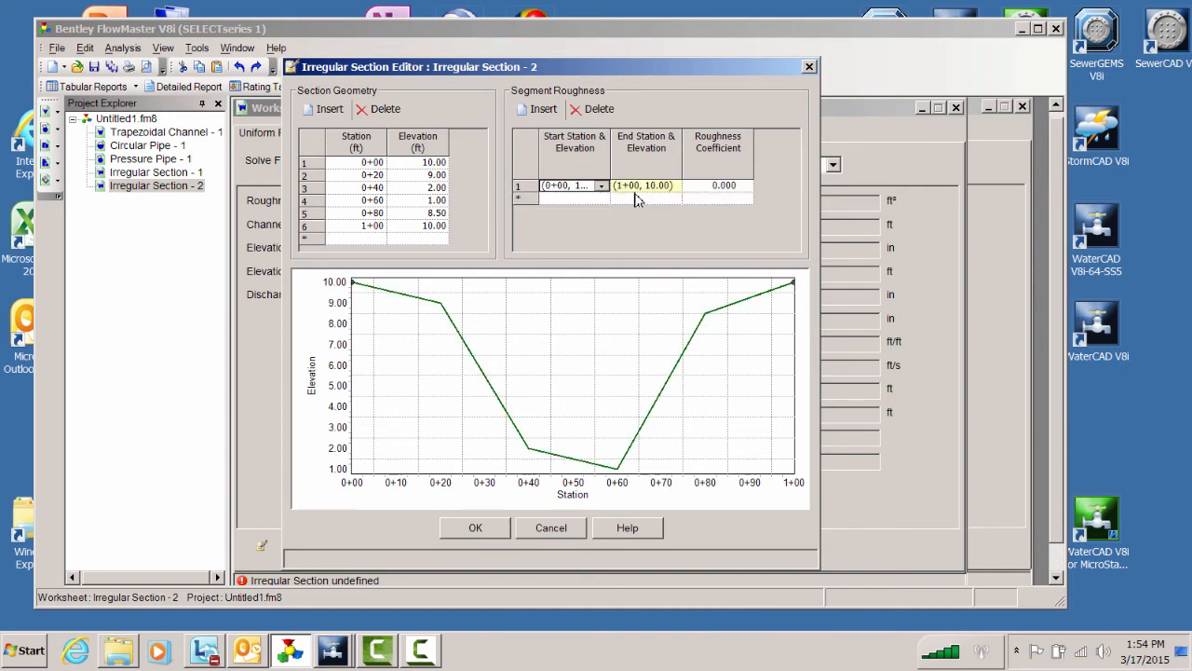
{"action": "left_click", "coordinate": [732, 190]}
{"action": "type", "text": ".04"}
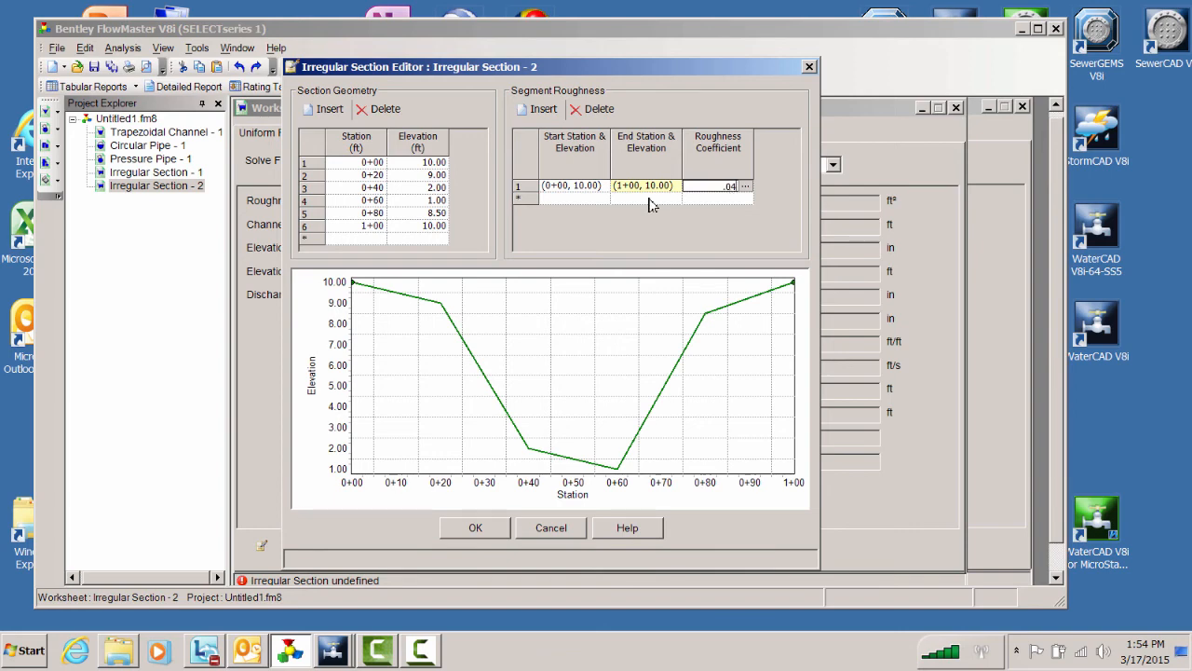
Add a second roughness segment starting at station 0+20, elevation 9.00, and set its roughness coefficient to 0.03.
{"action": "left_click", "coordinate": [594, 200]}
{"action": "left_click", "coordinate": [602, 198]}
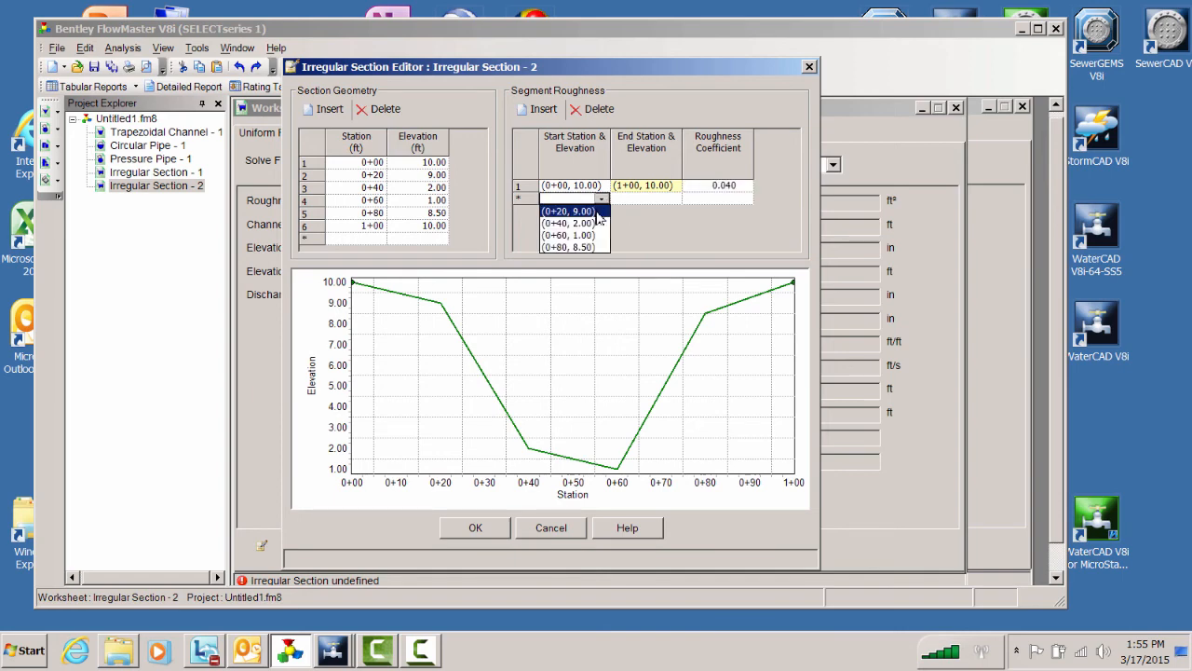
{"action": "left_click", "coordinate": [589, 211]}
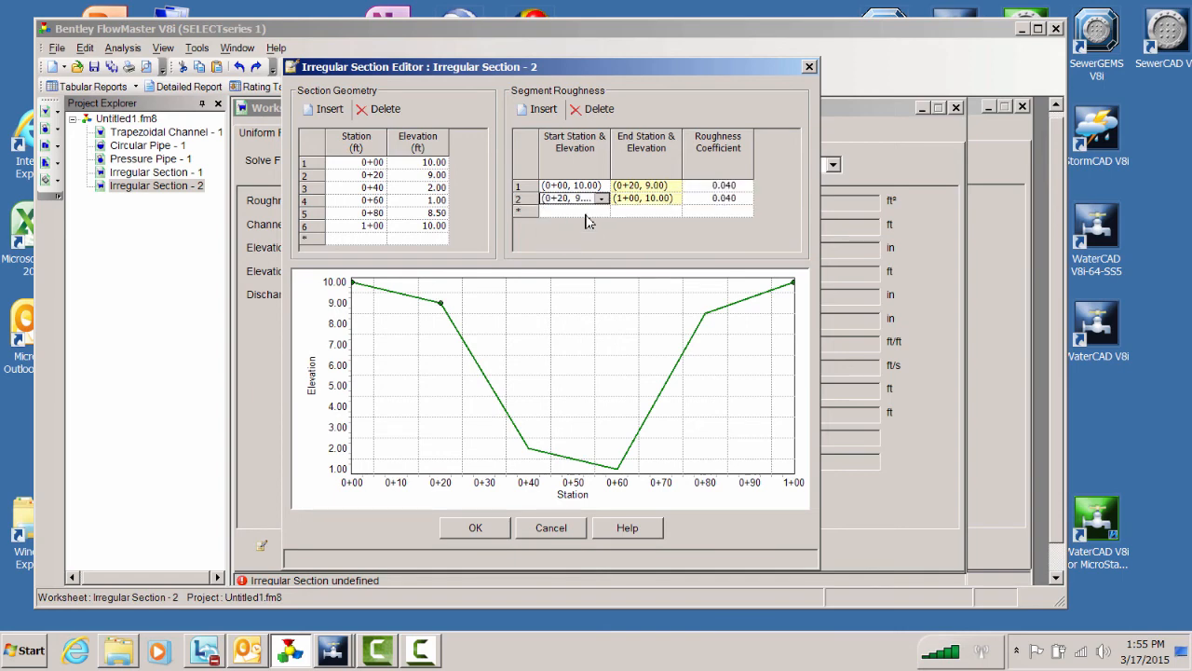
{"action": "left_click", "coordinate": [730, 203]}
{"action": "key", "text": "BackSpace"}
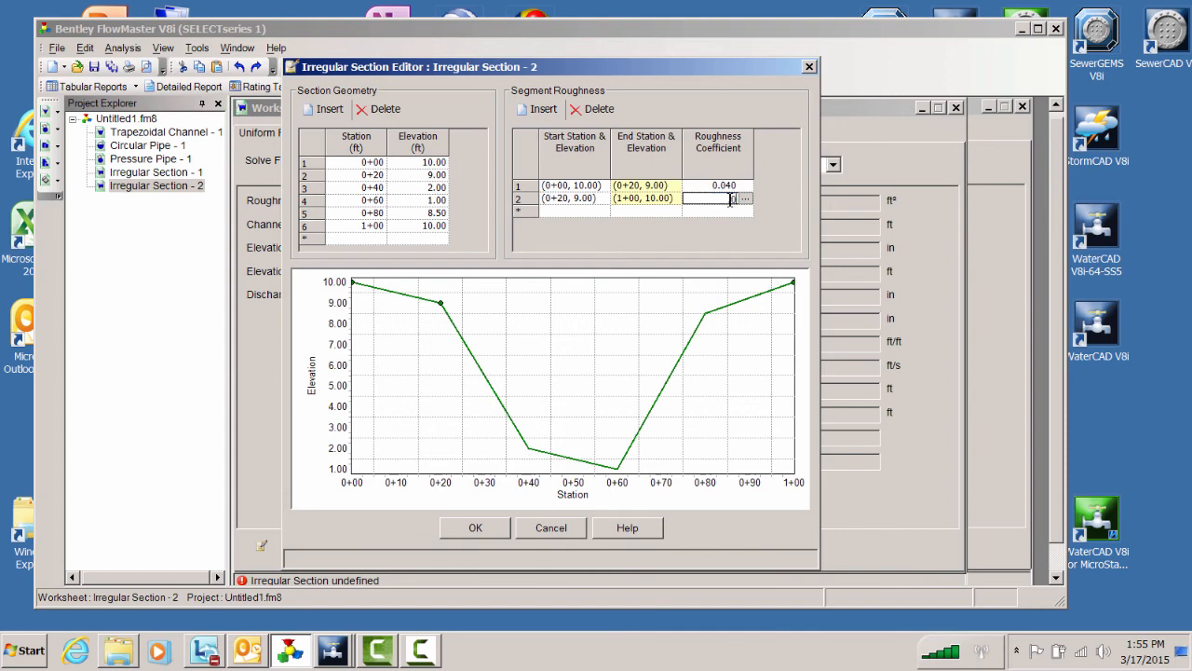
{"action": "type", "text": ".03"}
Add a third roughness segment starting at station 0+80, elevation 8.50, with coefficient 0.05, and accept the section definition.
{"action": "left_click", "coordinate": [590, 212]}
{"action": "left_click", "coordinate": [601, 212]}
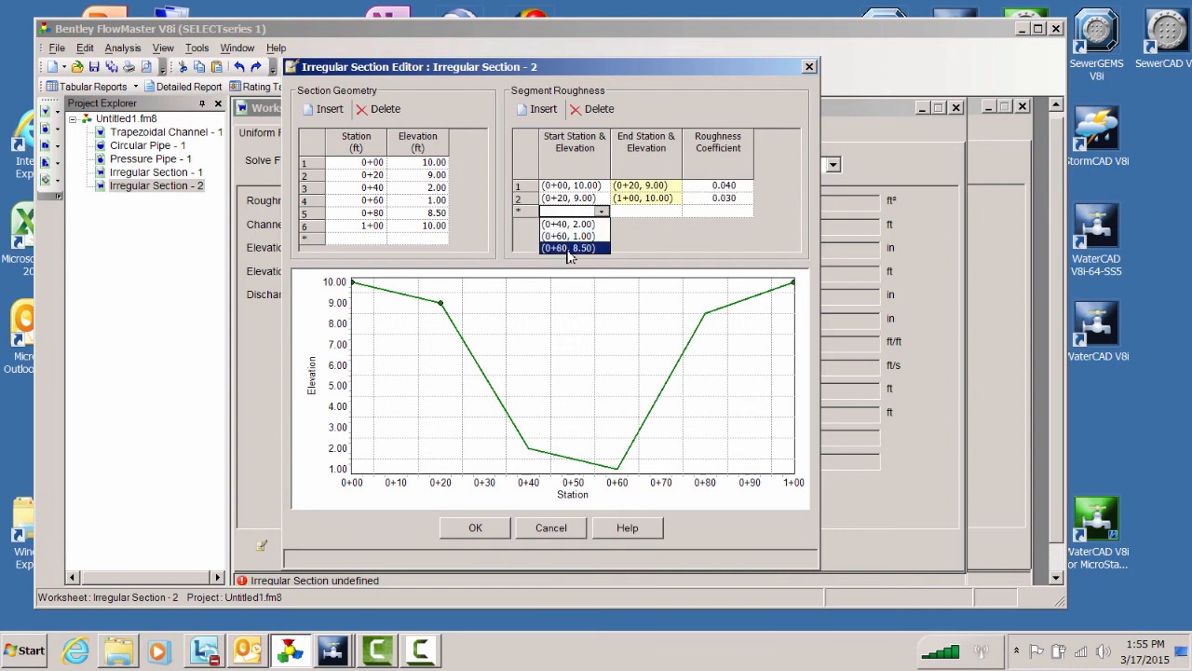
{"action": "left_click", "coordinate": [570, 248]}
{"action": "left_click", "coordinate": [727, 214]}
{"action": "left_click", "coordinate": [727, 214]}
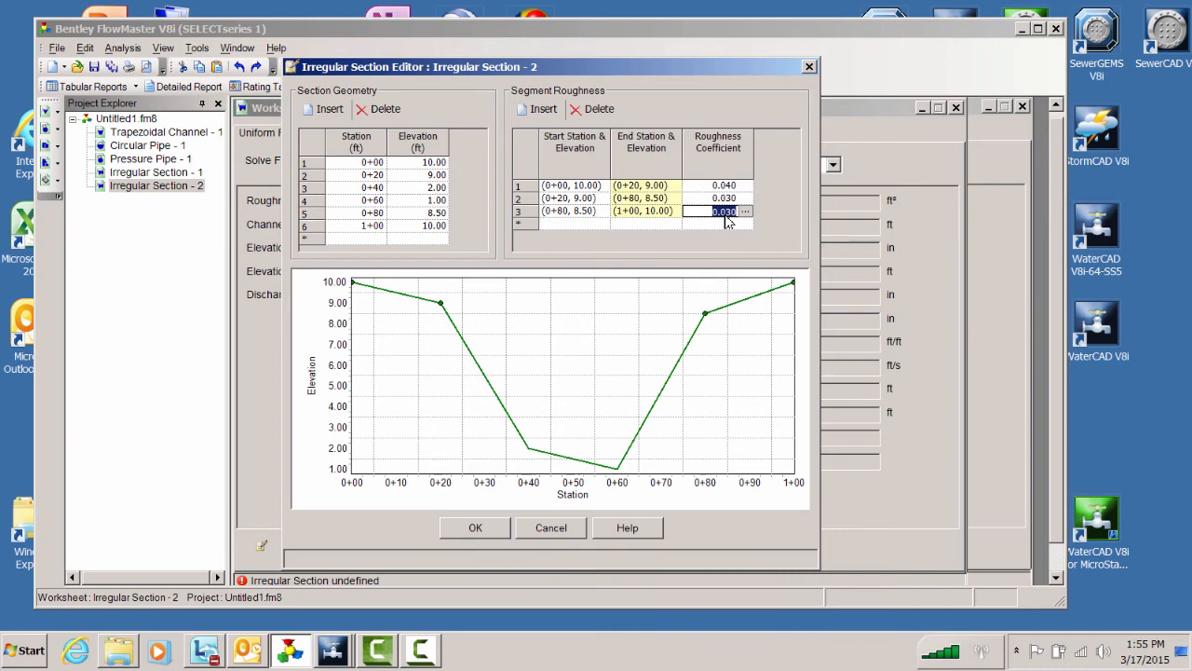
{"action": "type", "text": ".05"}
{"action": "left_click", "coordinate": [565, 201]}
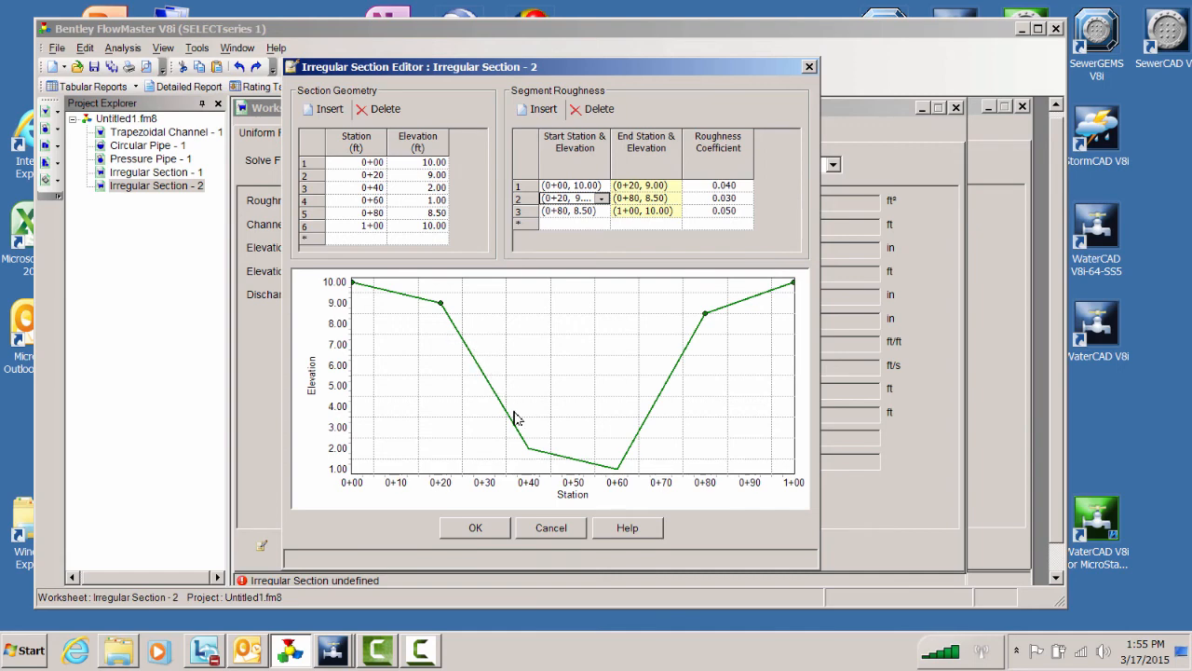
{"action": "left_click", "coordinate": [483, 529]}
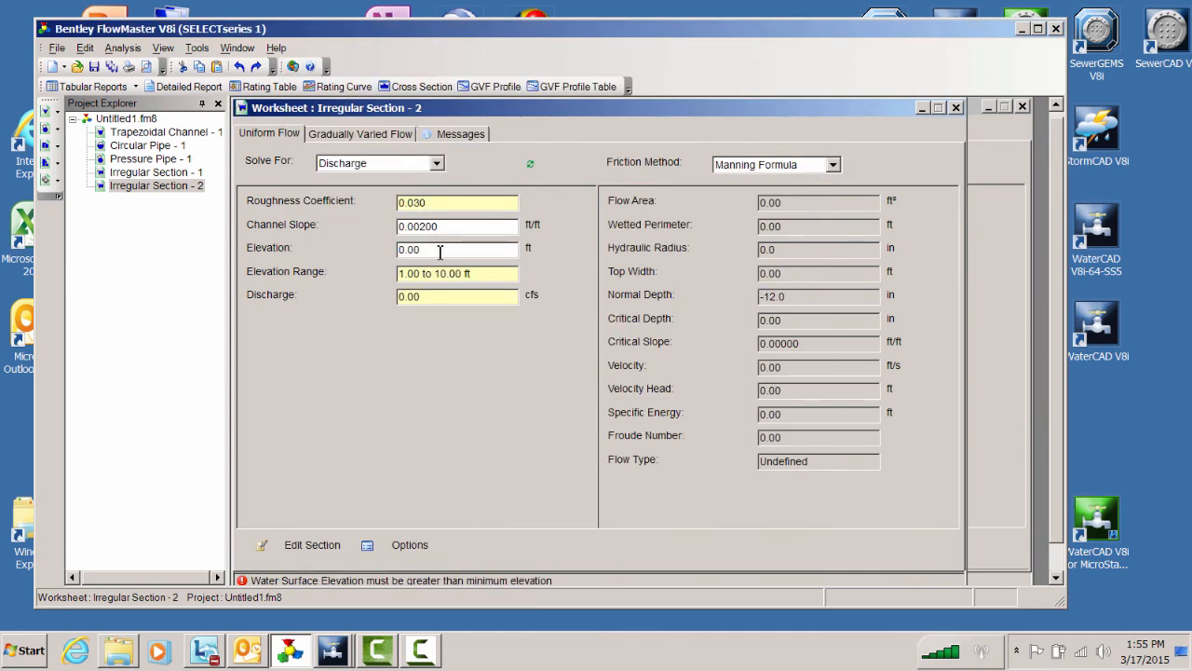
Set the worksheet's water surface elevation to 6 ft and compute the discharge.
{"action": "left_click_drag", "start_coordinate": [425, 252], "coordinate": [393, 259]}
{"action": "type", "text": "6"}
{"action": "key", "text": "Return"}
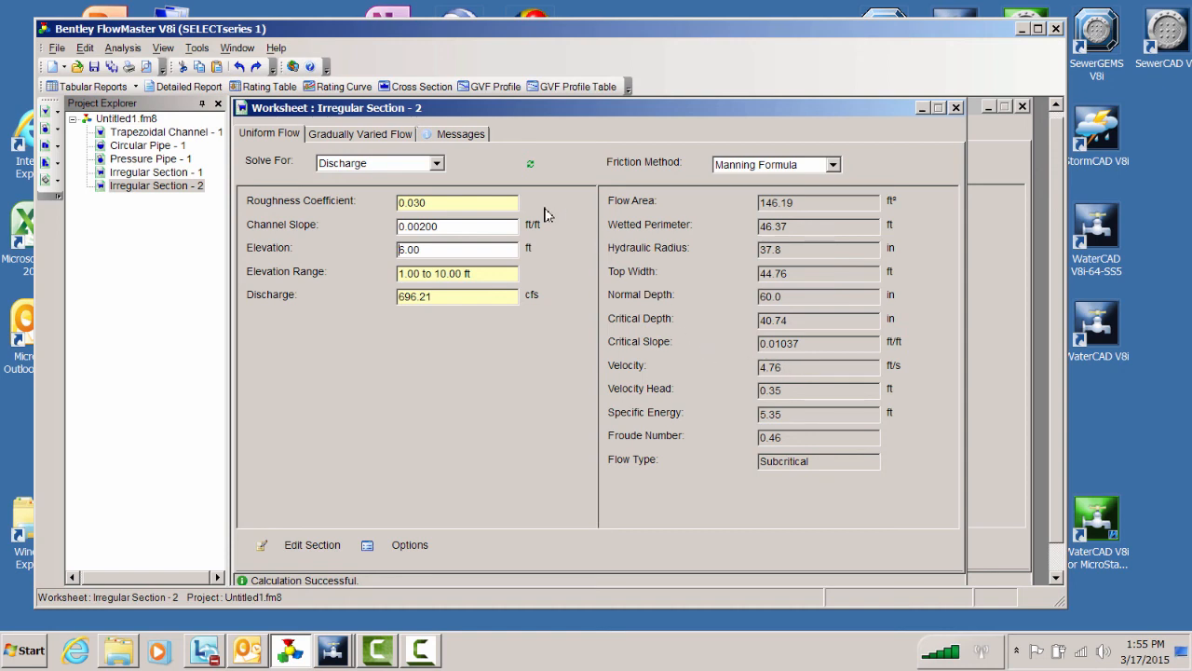
View the cross section plot of Irregular Section - 2 with its water surface, and close it.
{"action": "left_click", "coordinate": [415, 87]}
{"action": "left_click", "coordinate": [460, 354]}
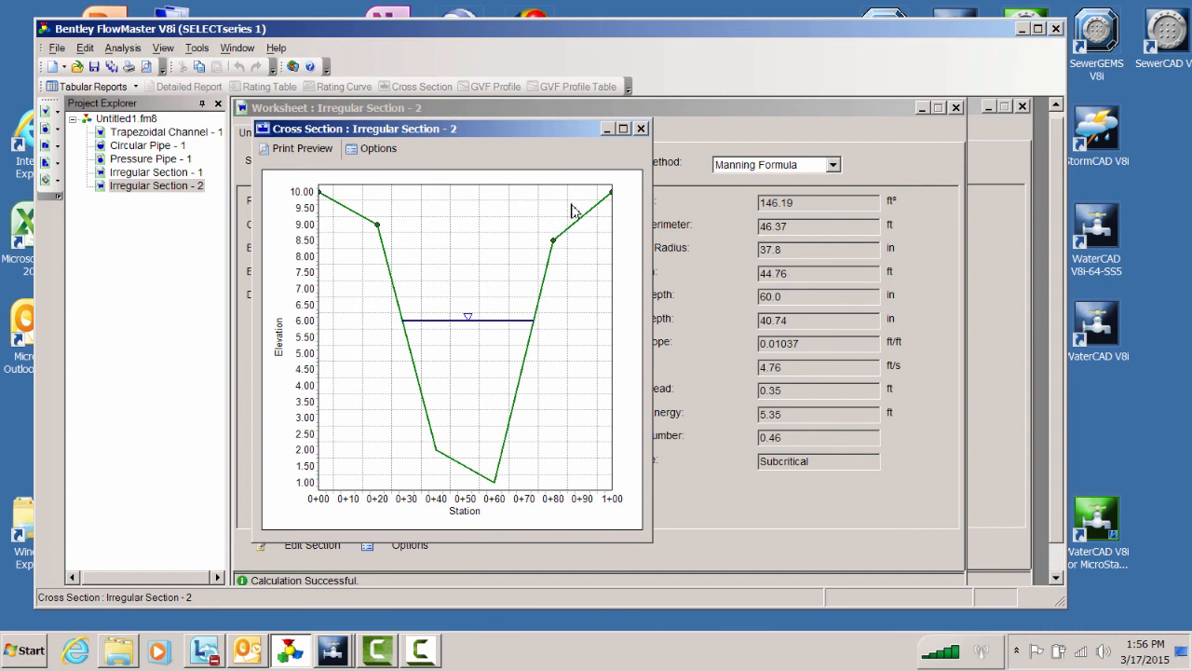
{"action": "left_click", "coordinate": [641, 129]}
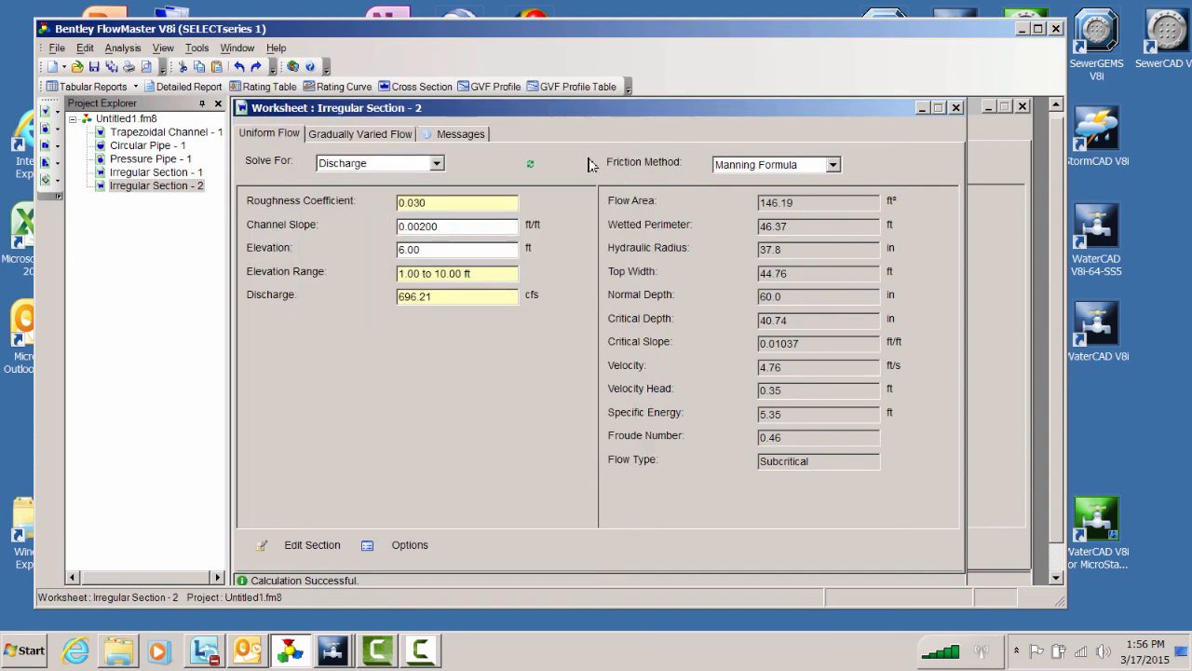
Plot a rating curve of discharge versus water surface elevation from 2 to 10 ft in 1 ft increments, review it and close it.
{"action": "left_click", "coordinate": [340, 86]}
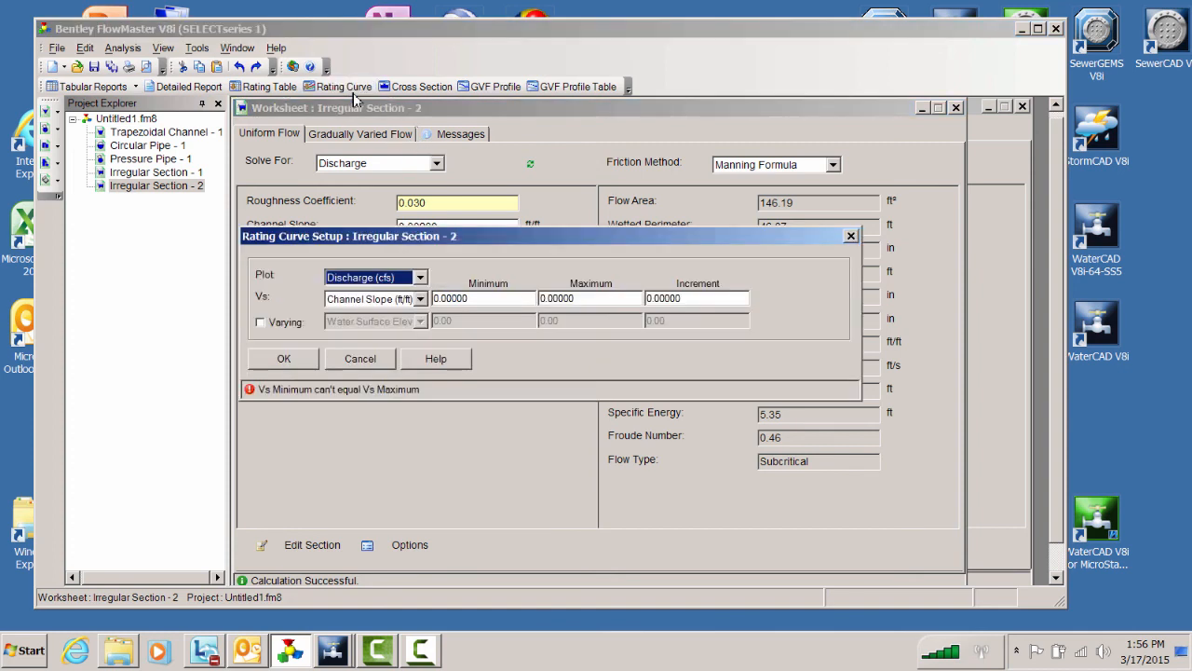
{"action": "left_click", "coordinate": [420, 298]}
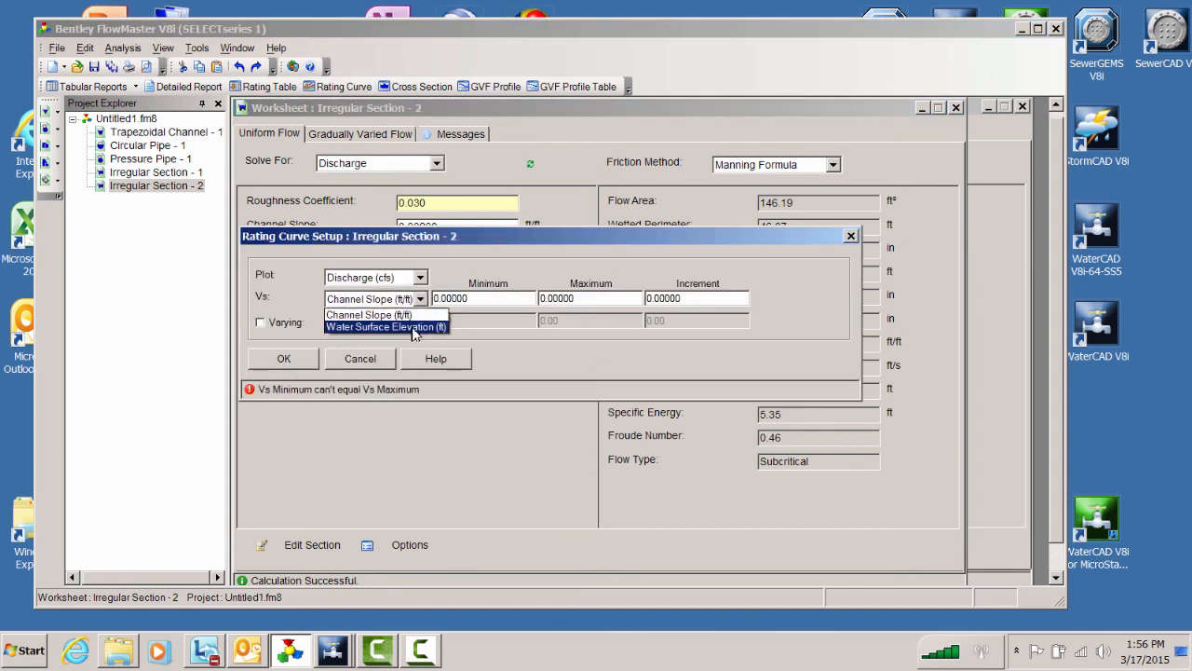
{"action": "left_click", "coordinate": [414, 327]}
{"action": "left_click_drag", "start_coordinate": [463, 298], "coordinate": [435, 300]}
{"action": "type", "text": "2"}
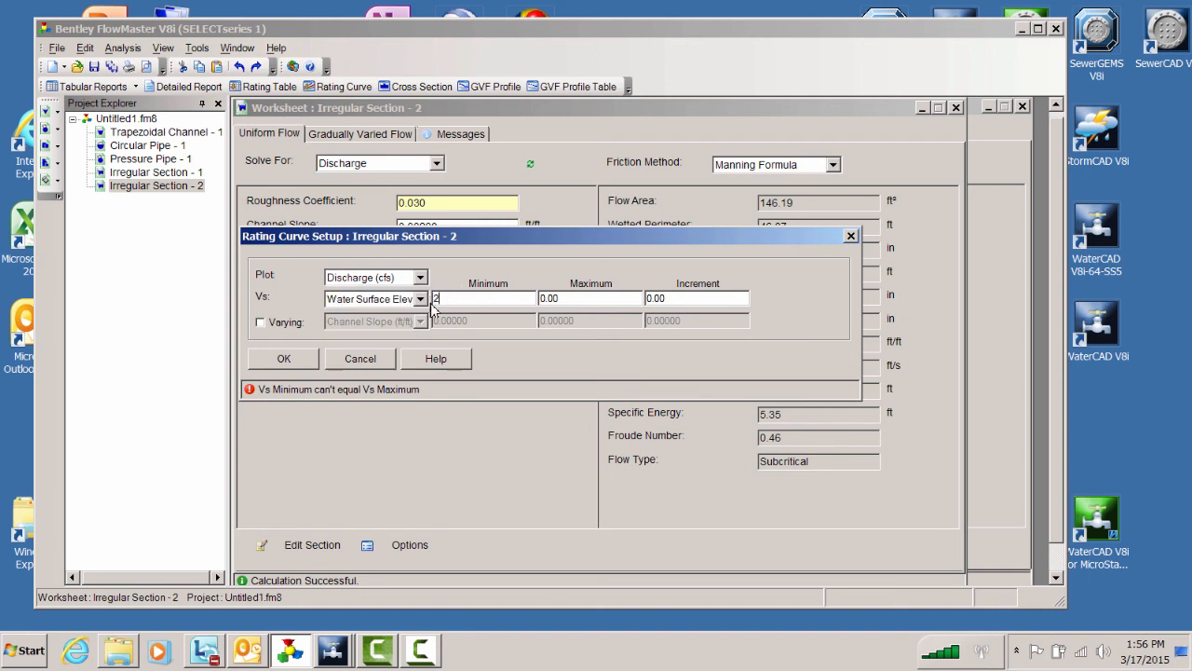
{"action": "left_click_drag", "start_coordinate": [569, 301], "coordinate": [539, 303]}
{"action": "type", "text": "10"}
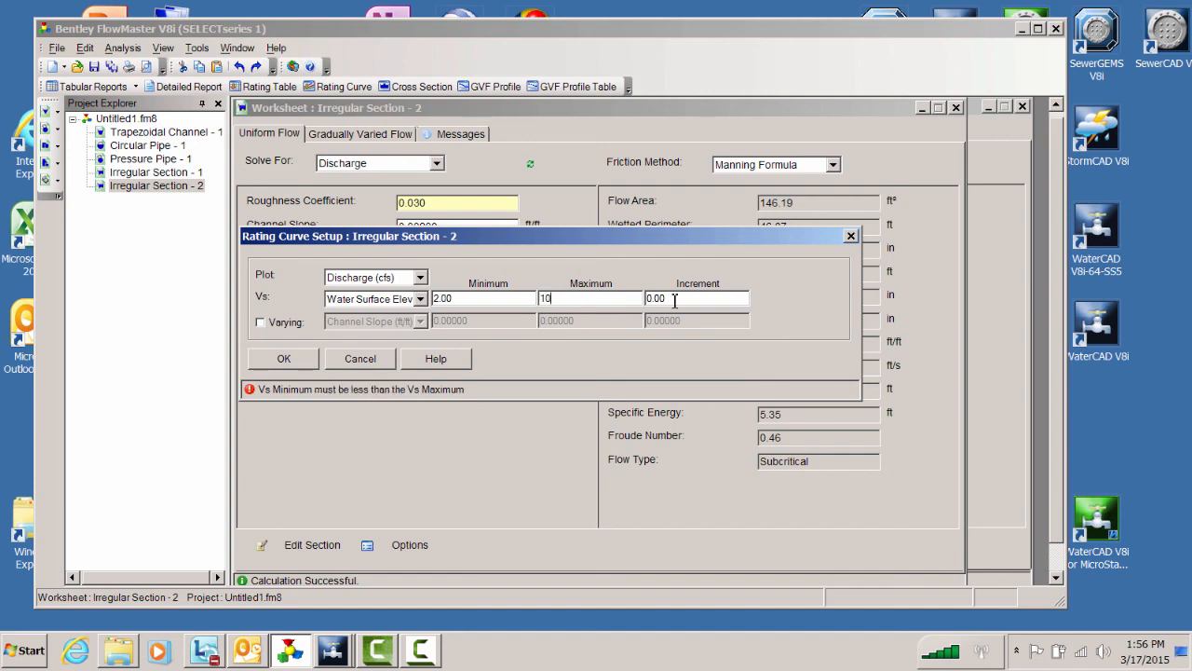
{"action": "left_click_drag", "start_coordinate": [673, 300], "coordinate": [639, 300]}
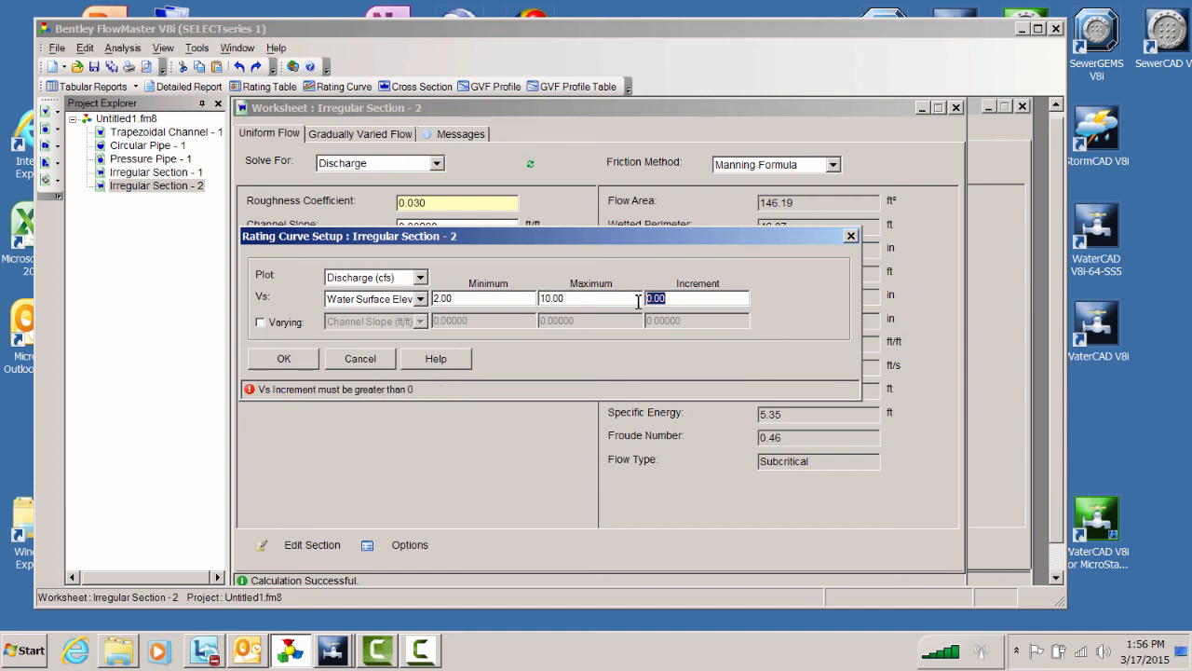
{"action": "type", "text": "1"}
{"action": "left_click", "coordinate": [292, 361]}
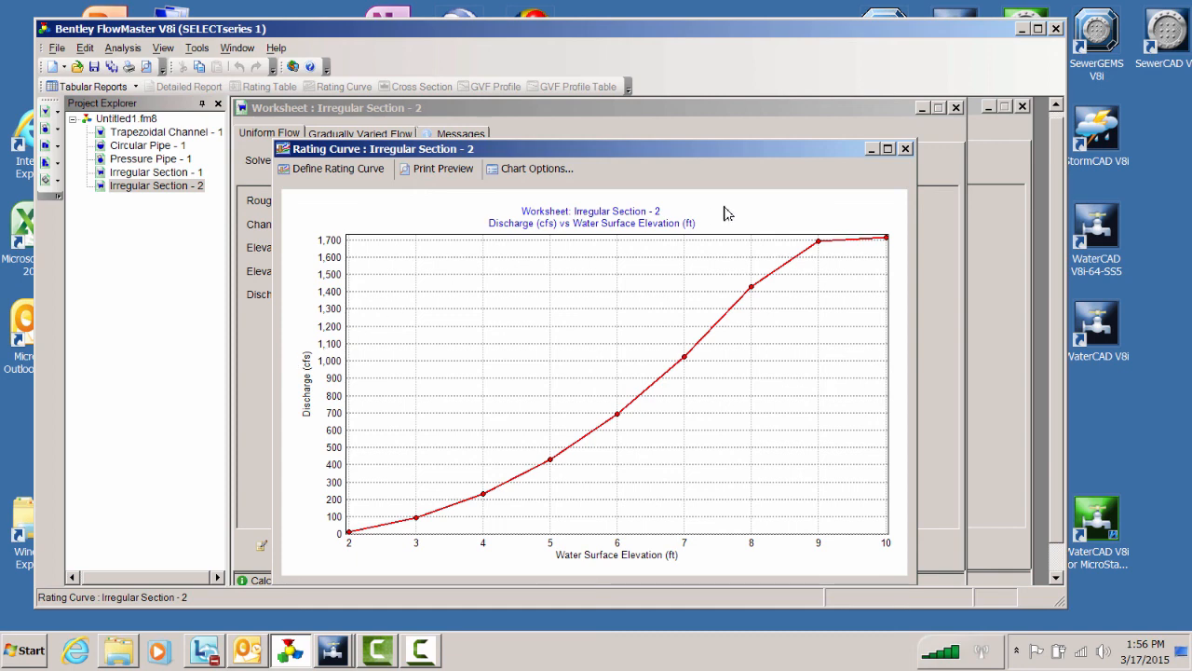
{"action": "left_click", "coordinate": [905, 150]}
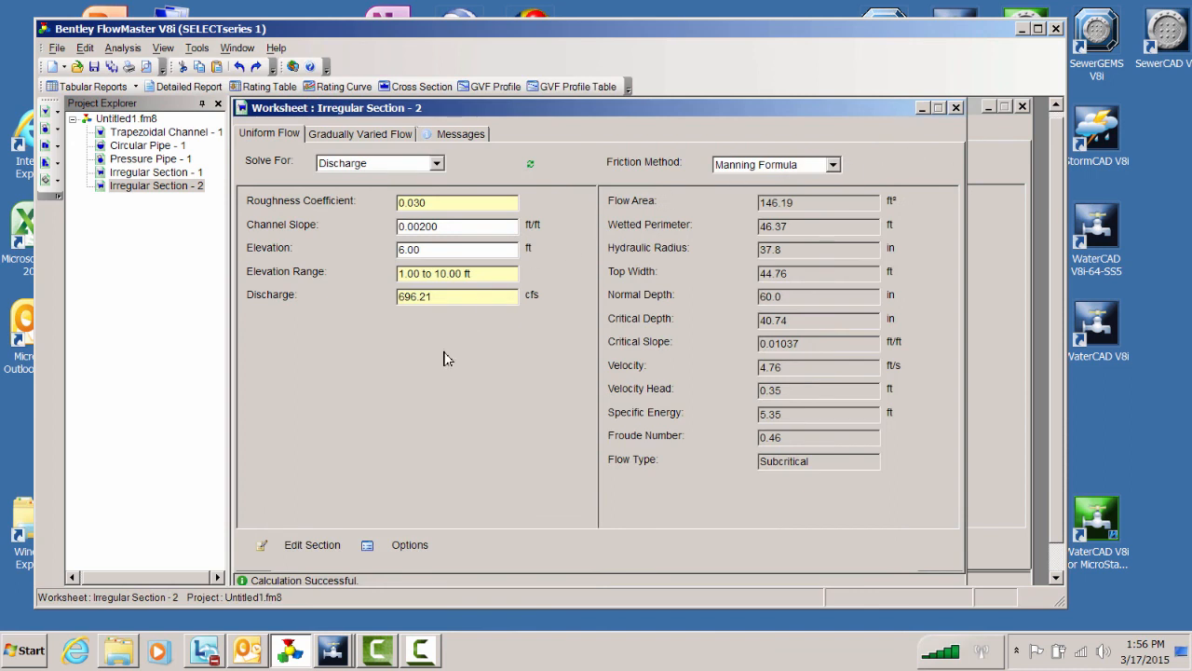